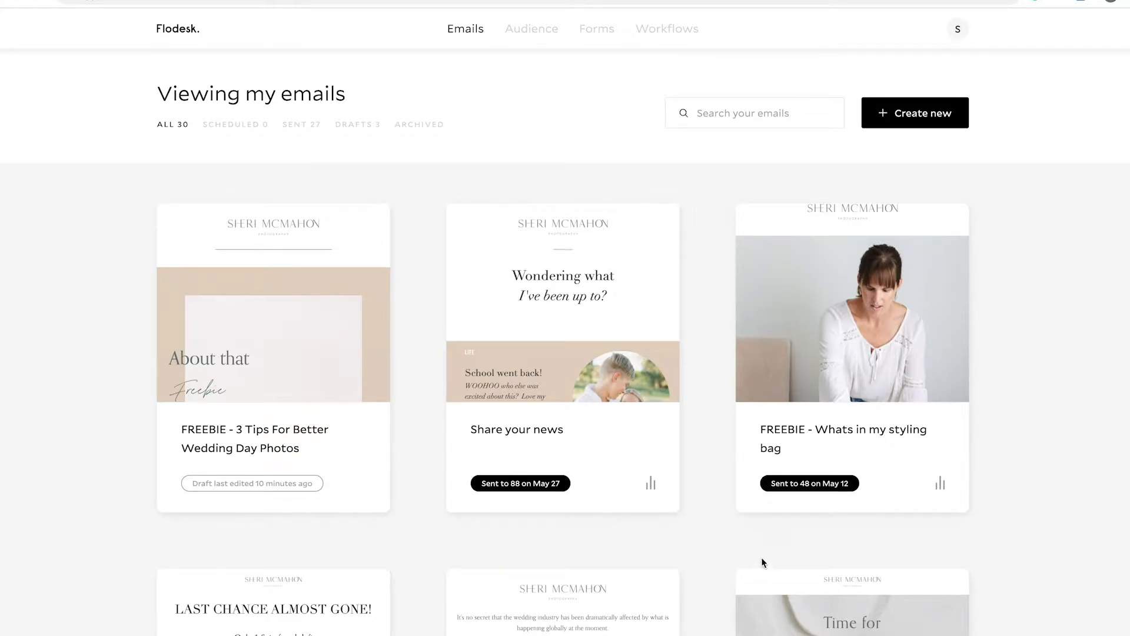
- Add a new audience segment named DEMO - Wedding FREEBIE and save it
mouse_move(511, 39)
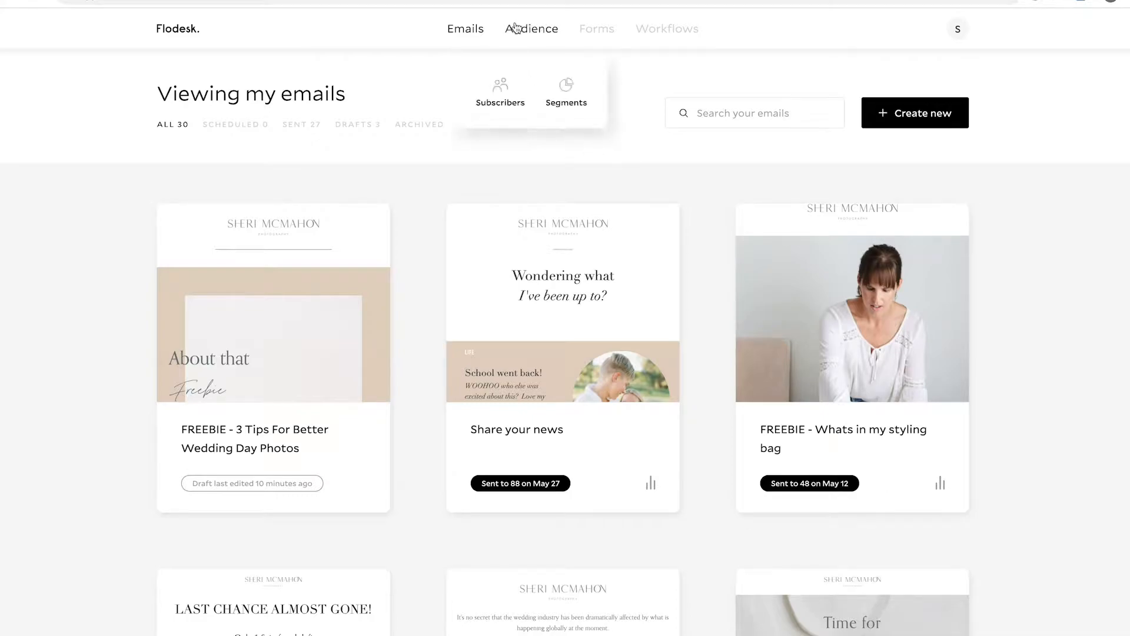
click(569, 88)
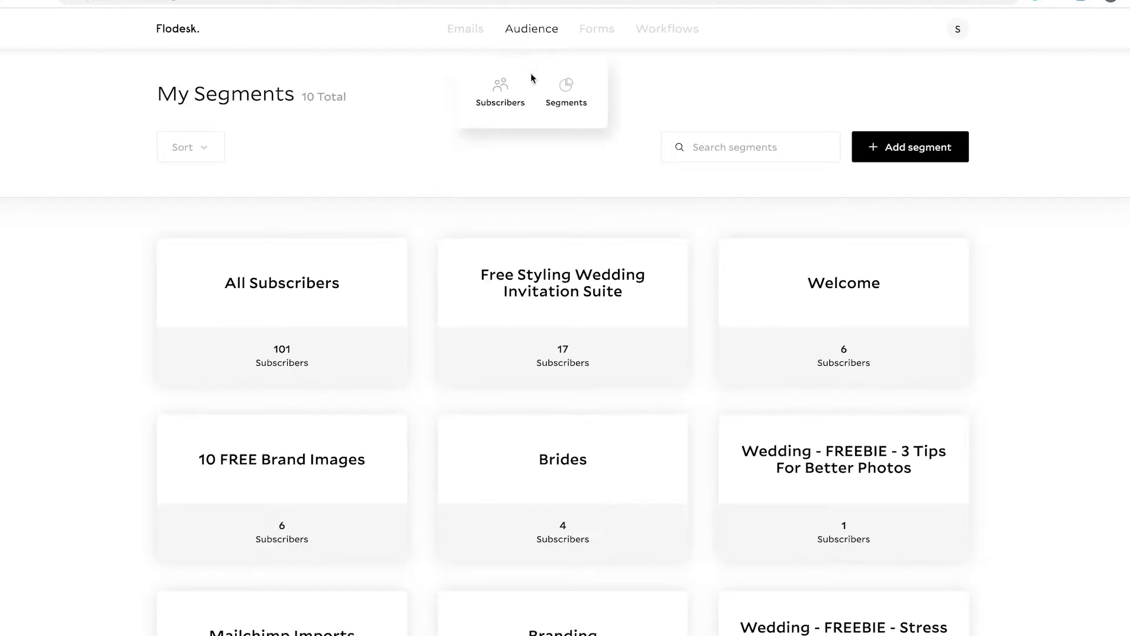
click(887, 152)
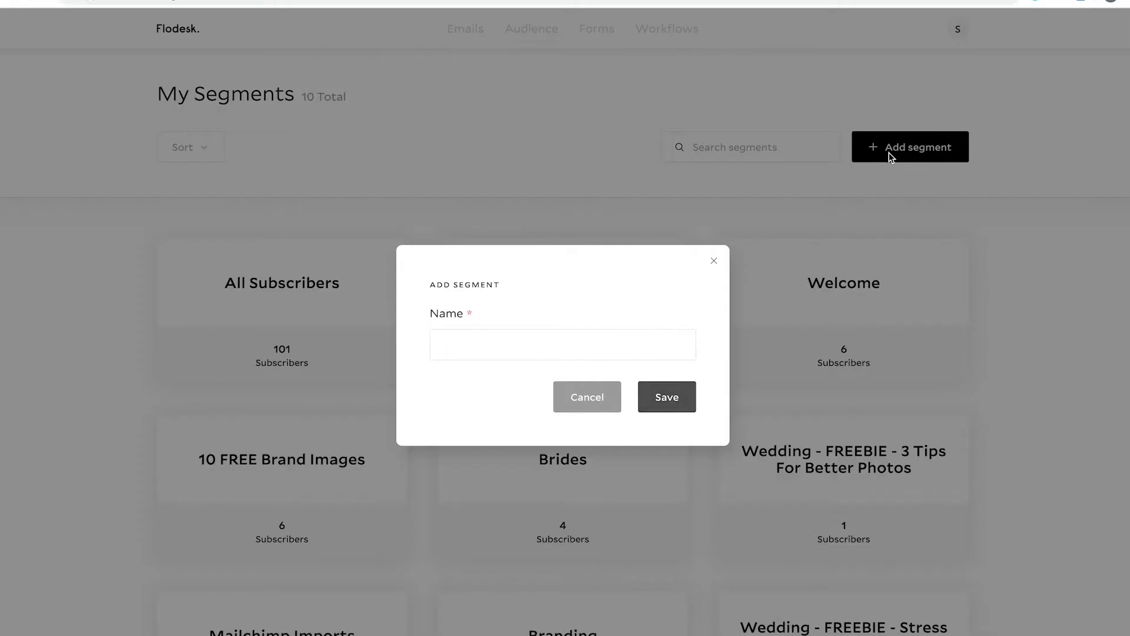
click(481, 341)
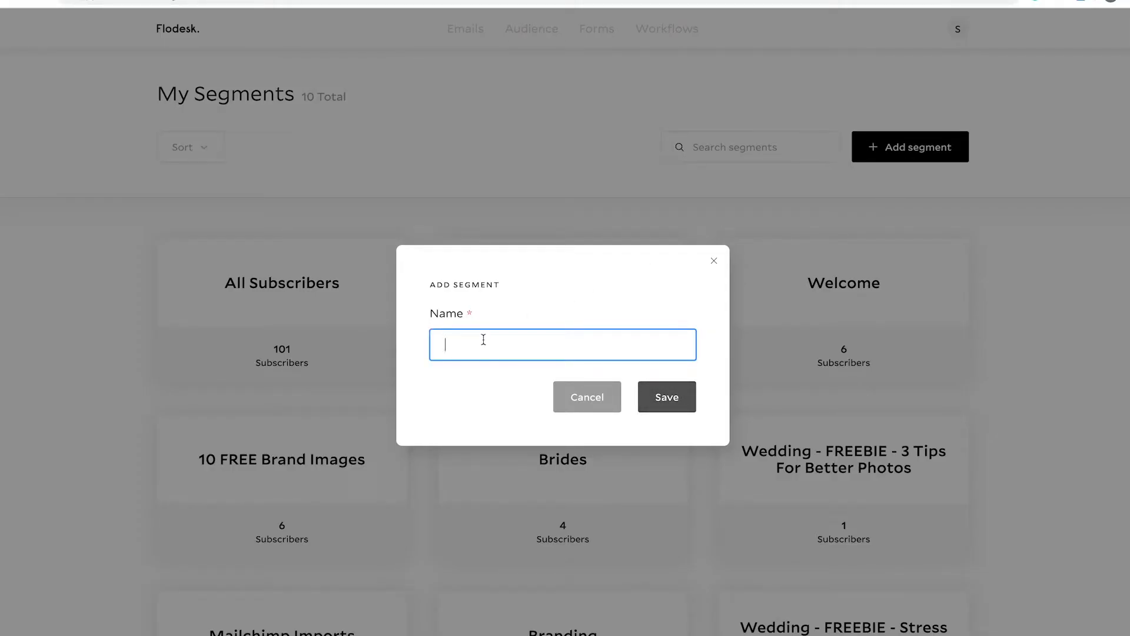
text(DEMO)
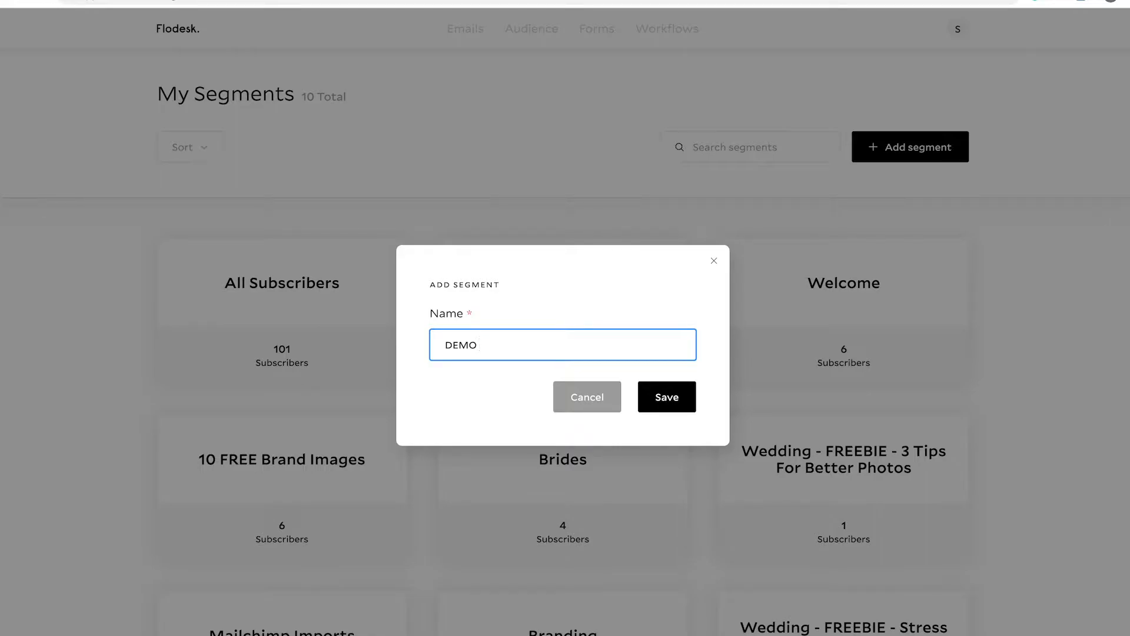
text(- Weding)
key(BackSpace)
key(BackSpace)
key(BackSpace)
text(din FREEBIEg)
click(666, 400)
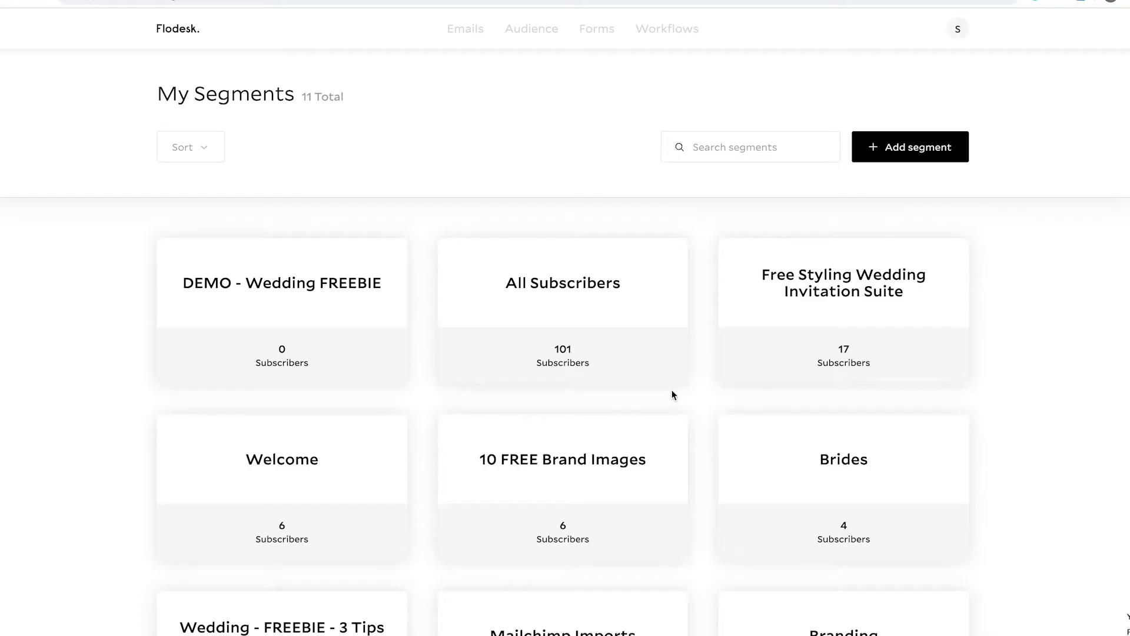
- Start a new form from the "Full page with image" template headed My Top 5 Secrets To Social Media Revealed!
click(609, 31)
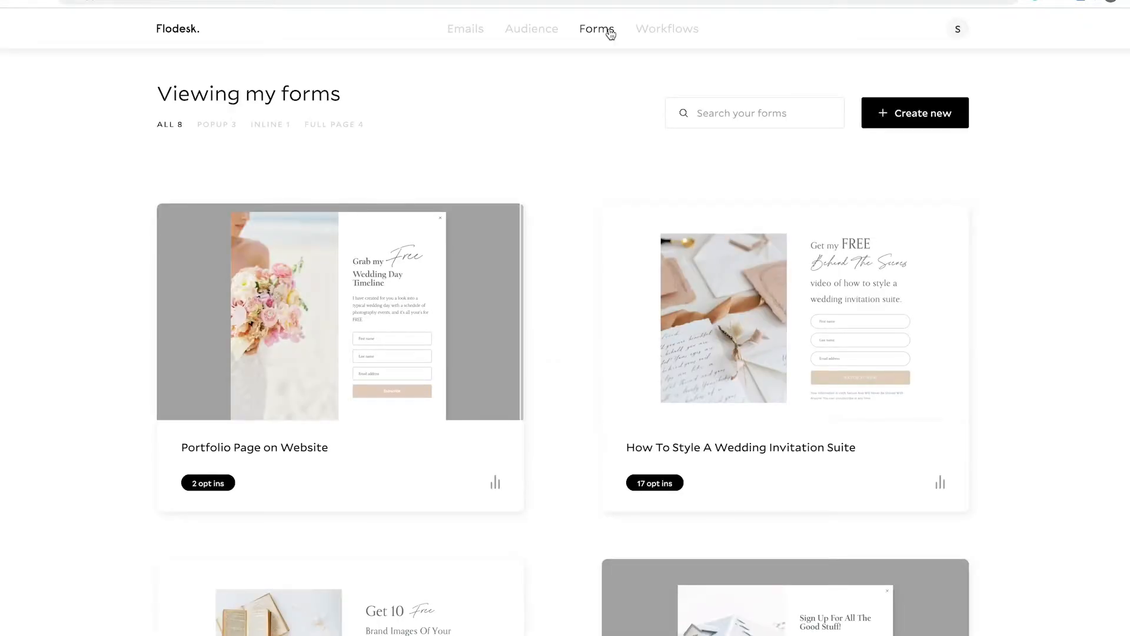
scroll(553, 383, down, 10)
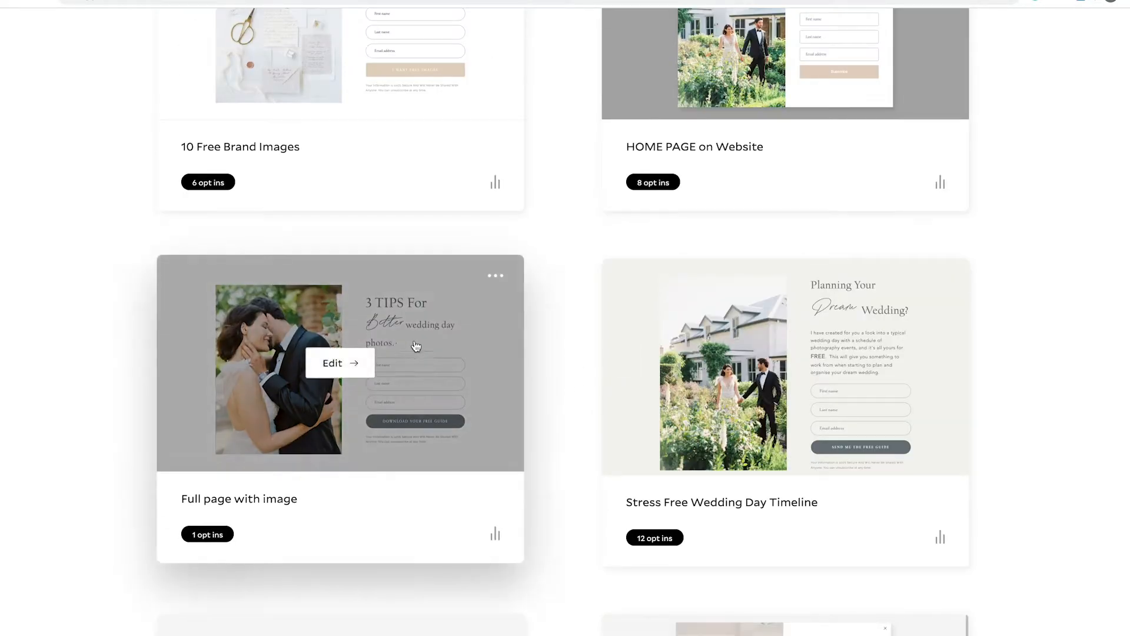
scroll(570, 308, up, 10)
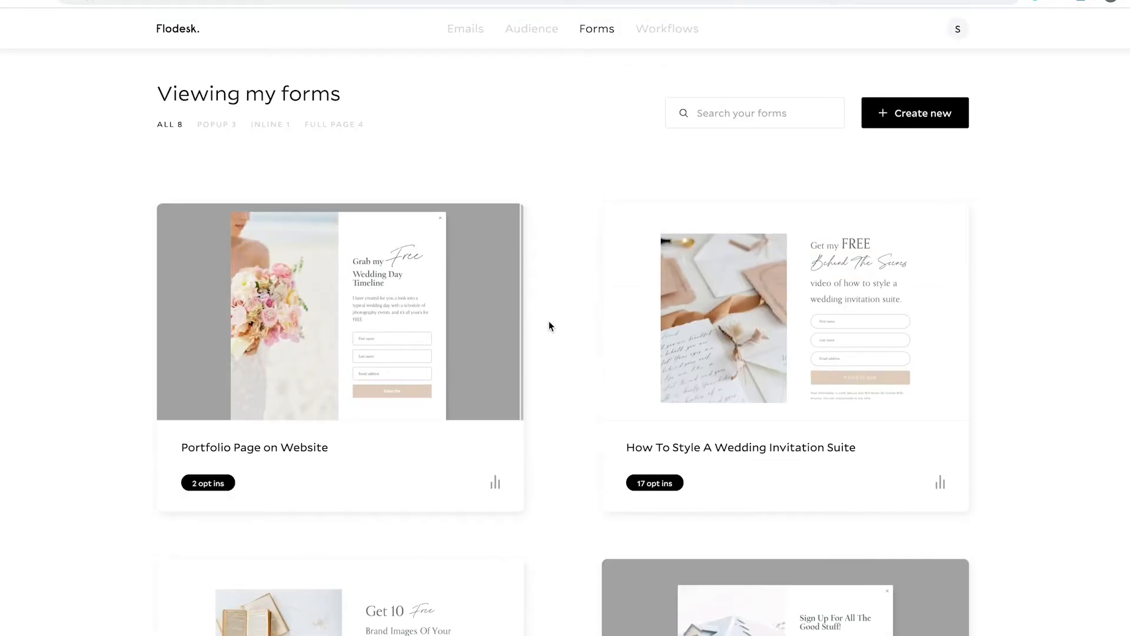
click(892, 118)
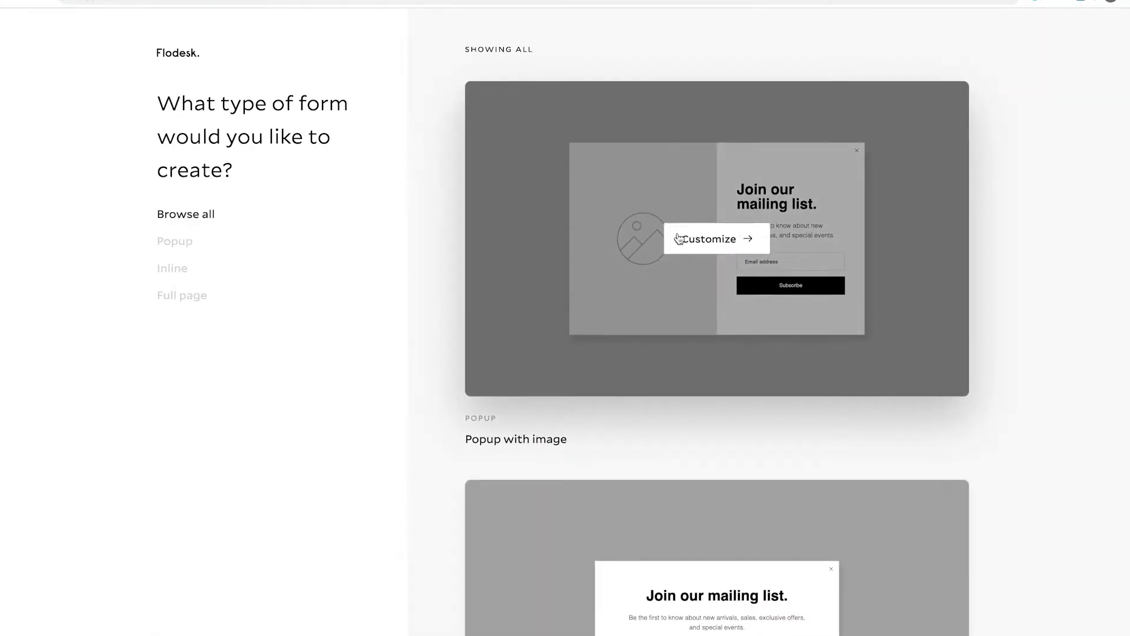
scroll(681, 238, down, 9)
scroll(681, 239, down, 20)
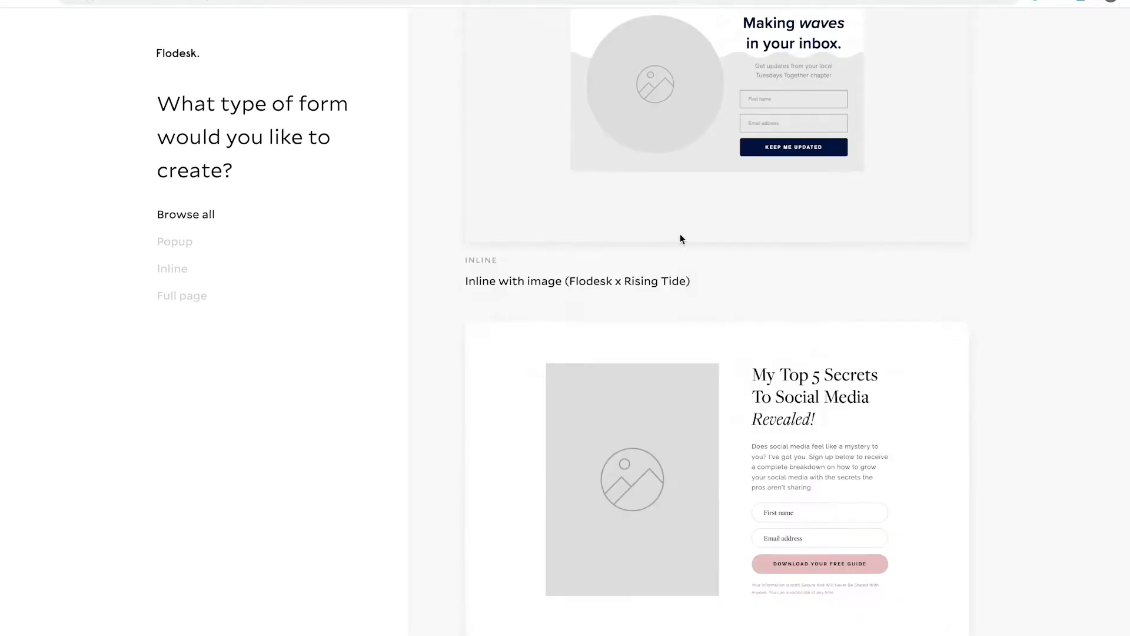
mouse_move(691, 361)
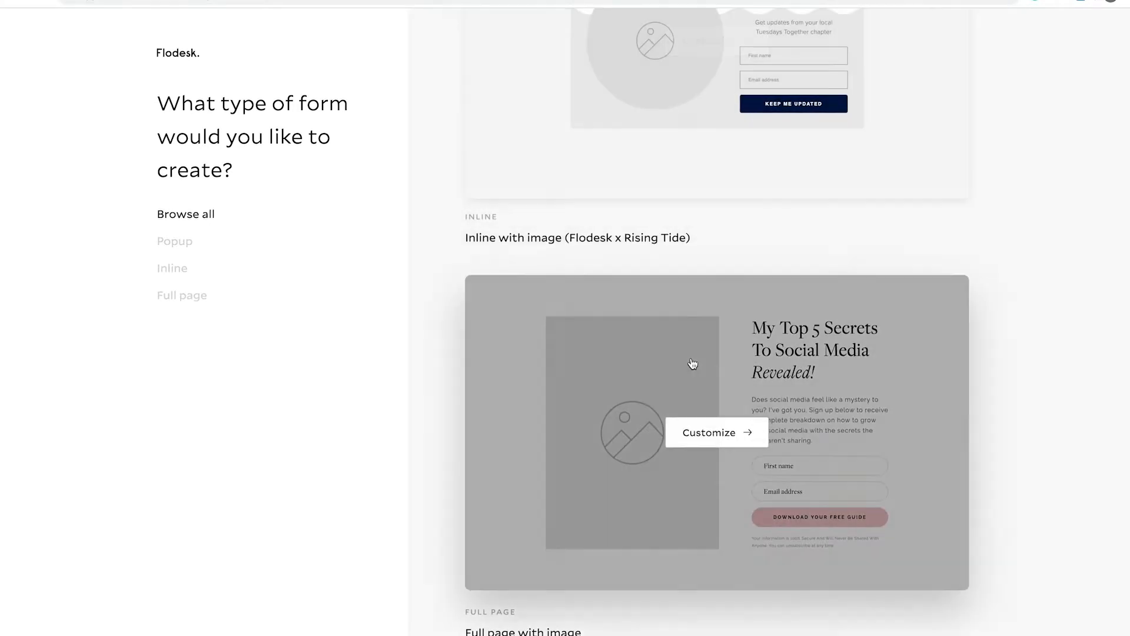
click(707, 443)
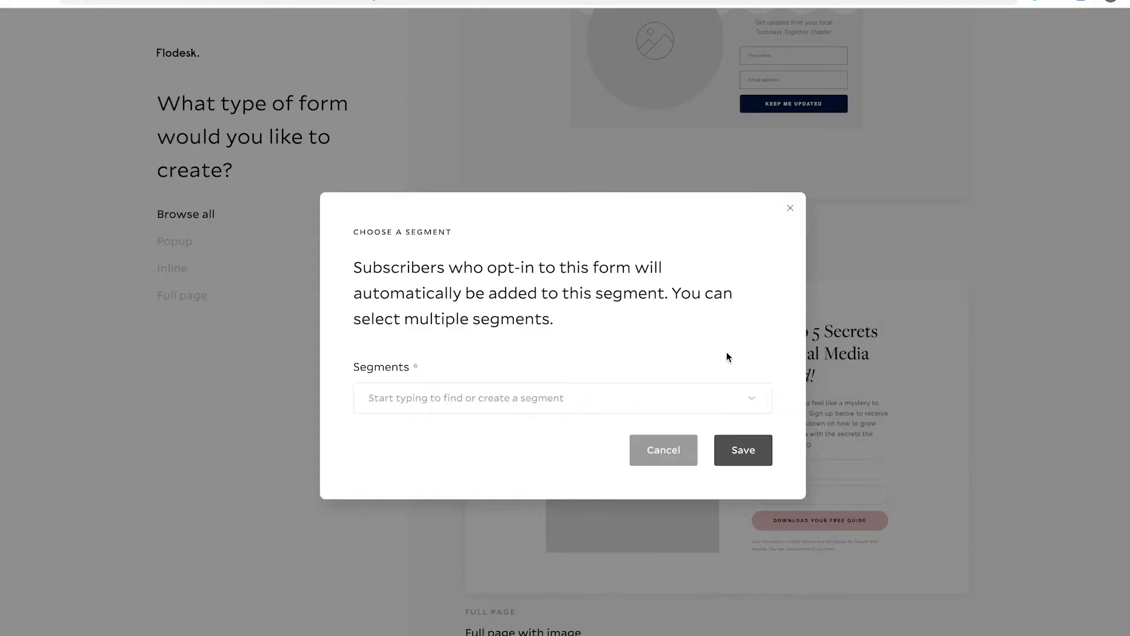
- Assign the DEMO - Wedding FREEBIE segment to the new form and save the choice
click(633, 397)
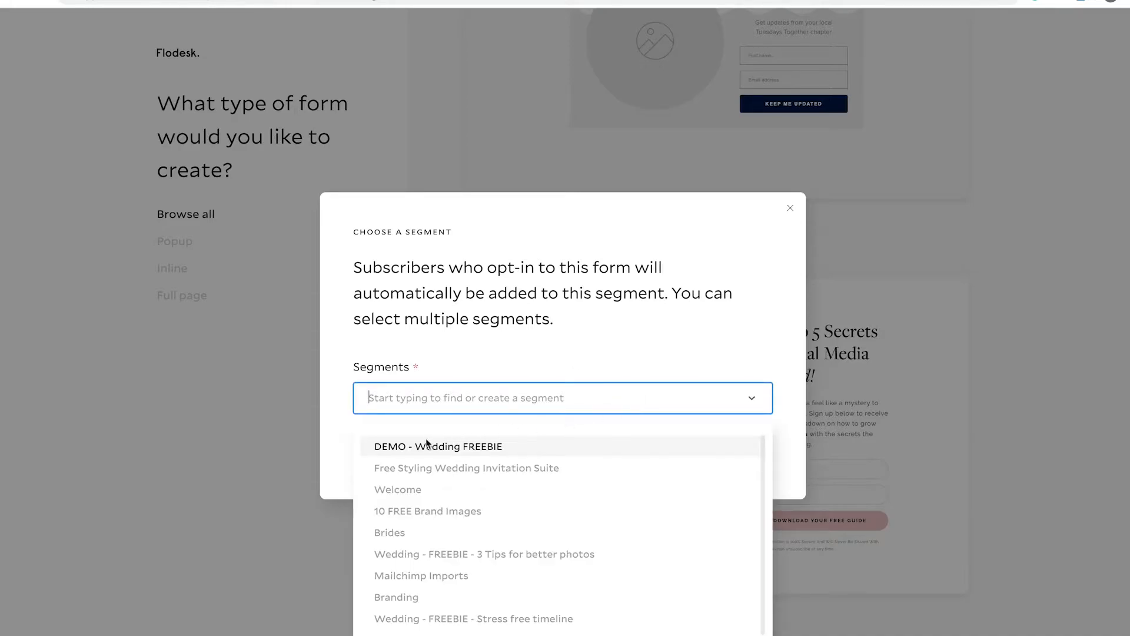
click(473, 448)
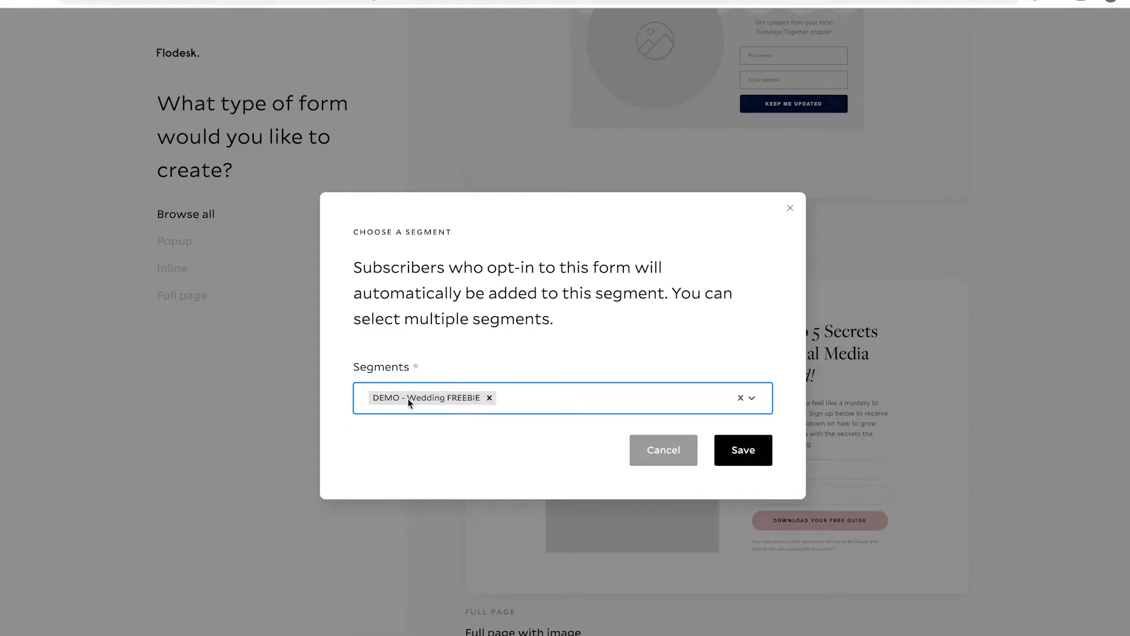
click(742, 453)
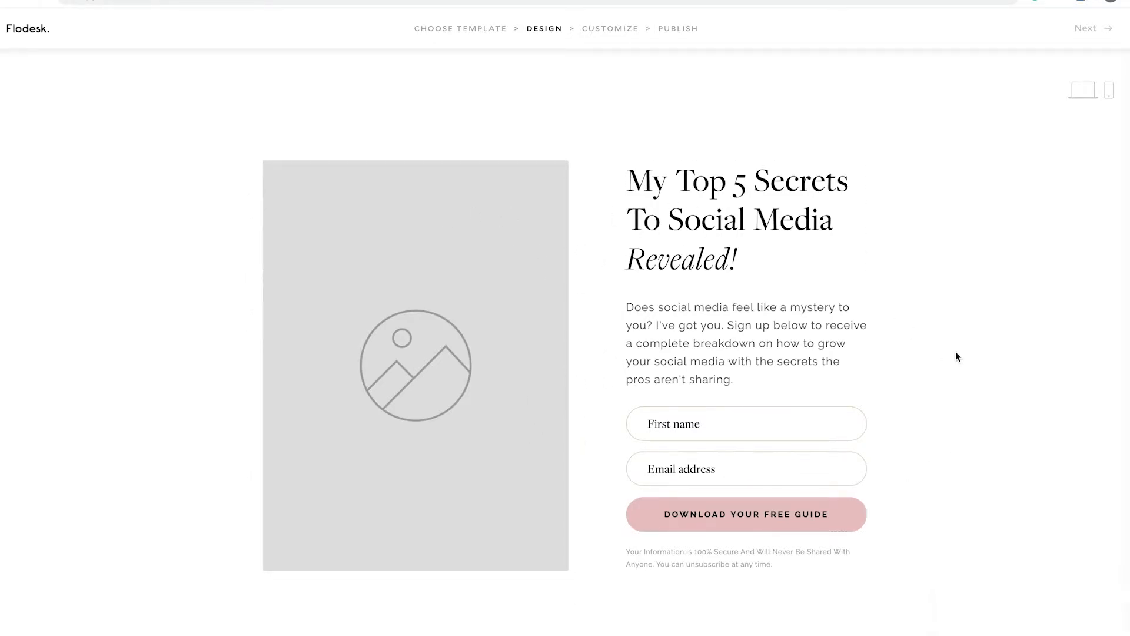
- Leave the new form's design and open the existing "3 TIPS For Better wedding day photos" form from the forms list
click(26, 31)
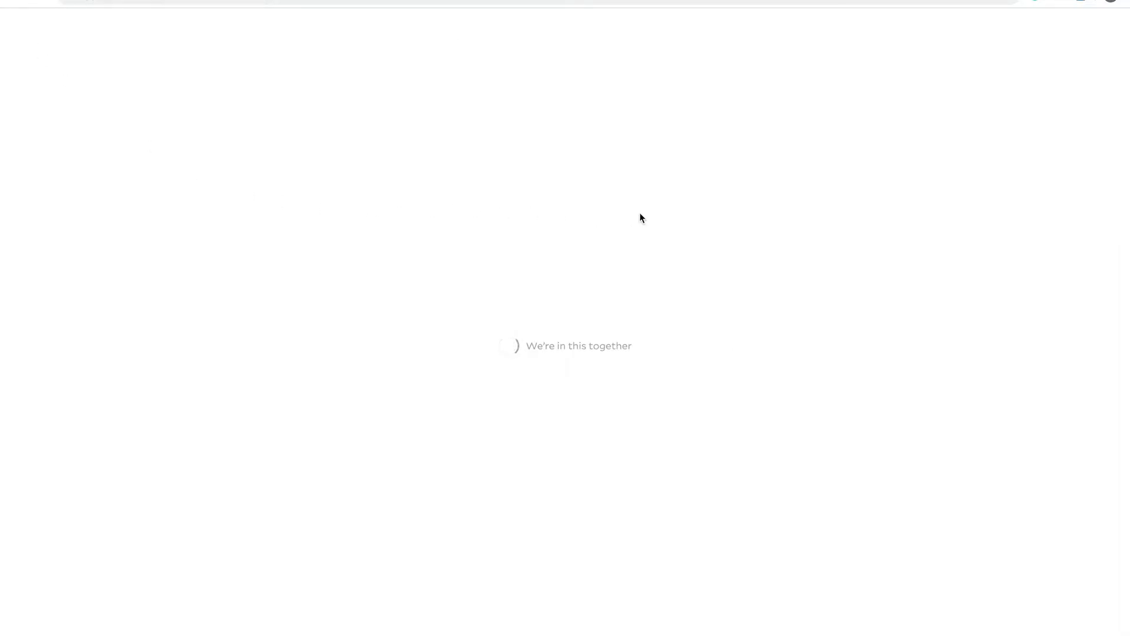
scroll(506, 253, down, 4)
scroll(505, 249, down, 13)
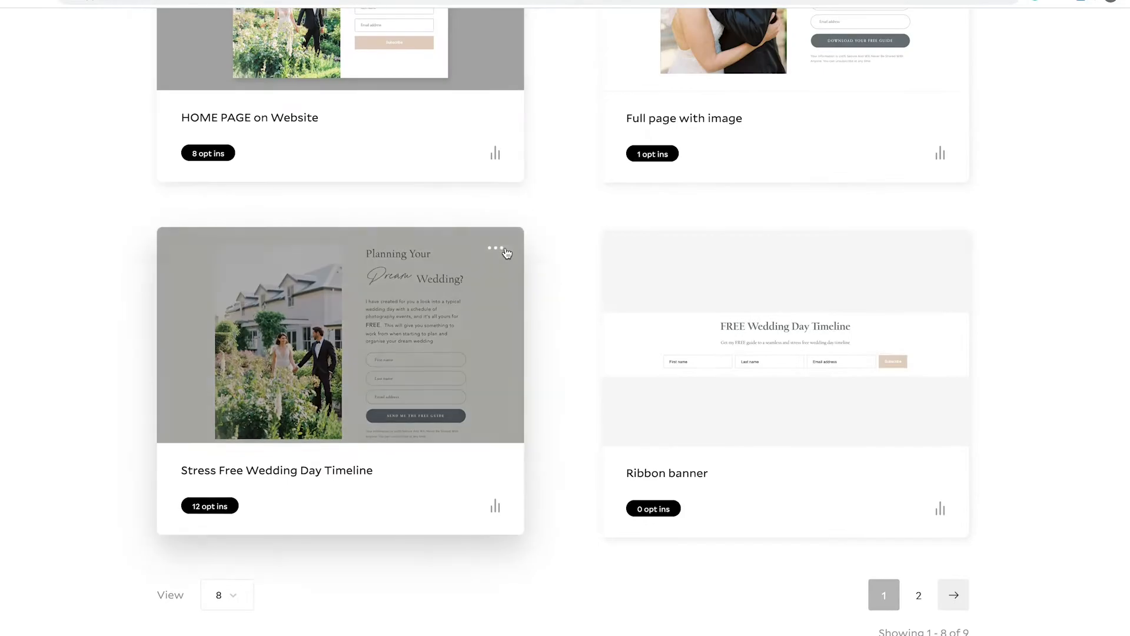
scroll(722, 306, up, 7)
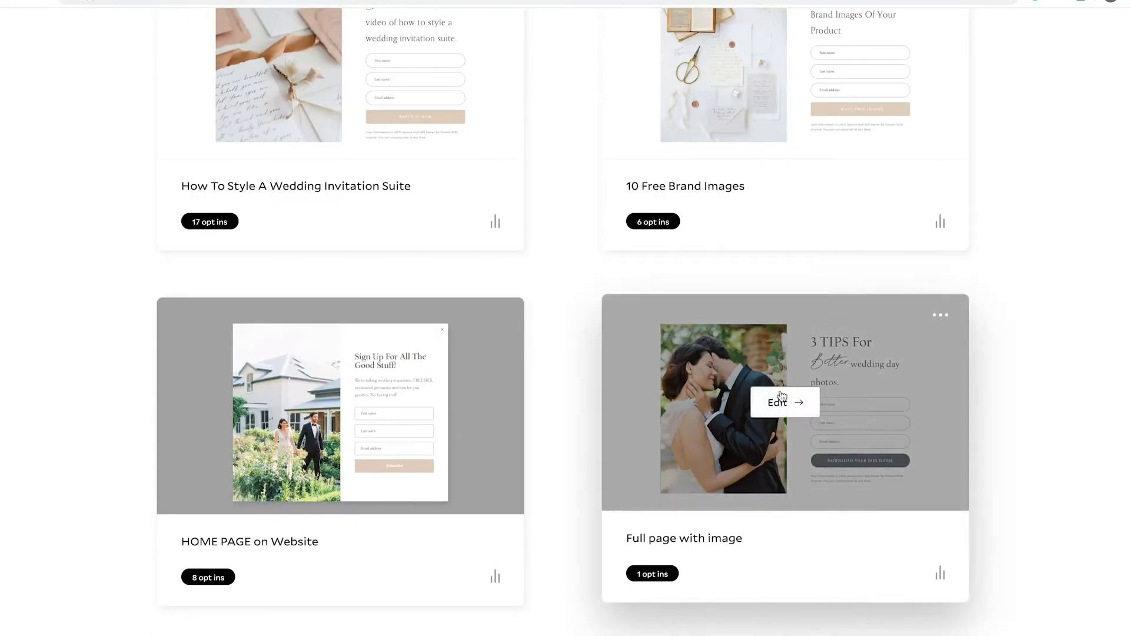
click(783, 401)
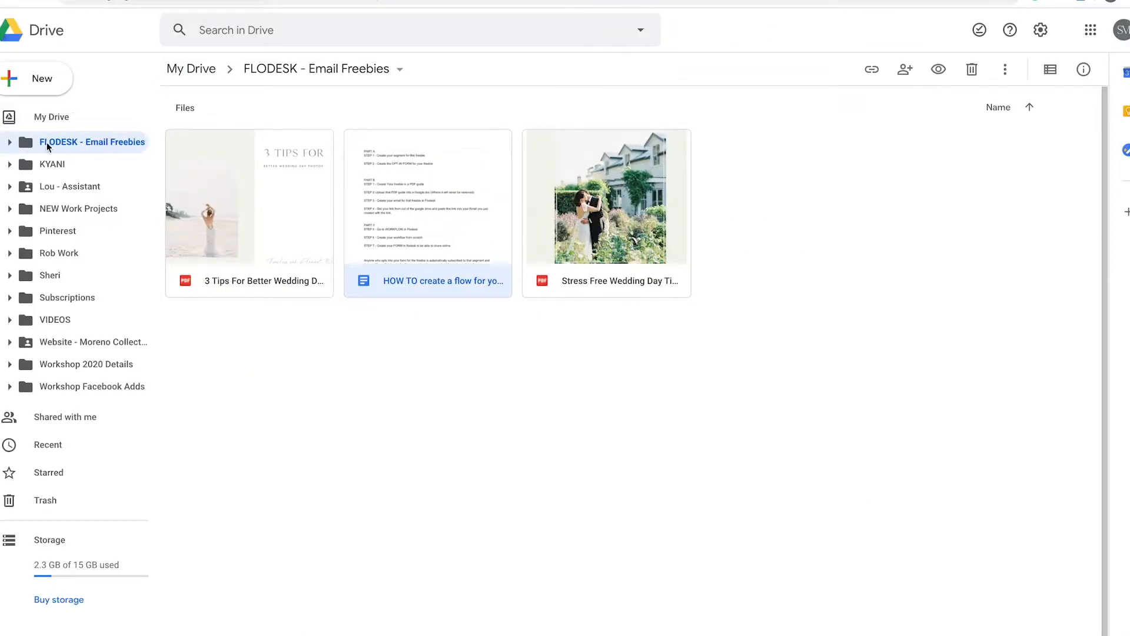
- Preview the 3 Tips For Better Wedding Day Photos PDF in the FLODESK - Email Freebies folder in Google Drive and look through its pages
double_click(277, 210)
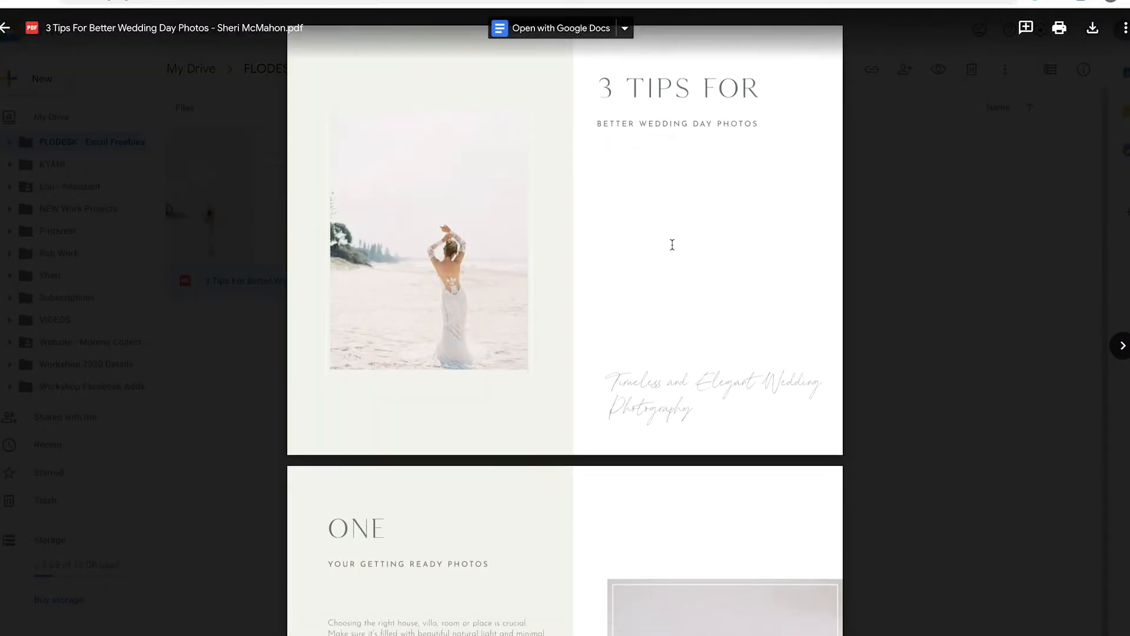
scroll(718, 174, down, 13)
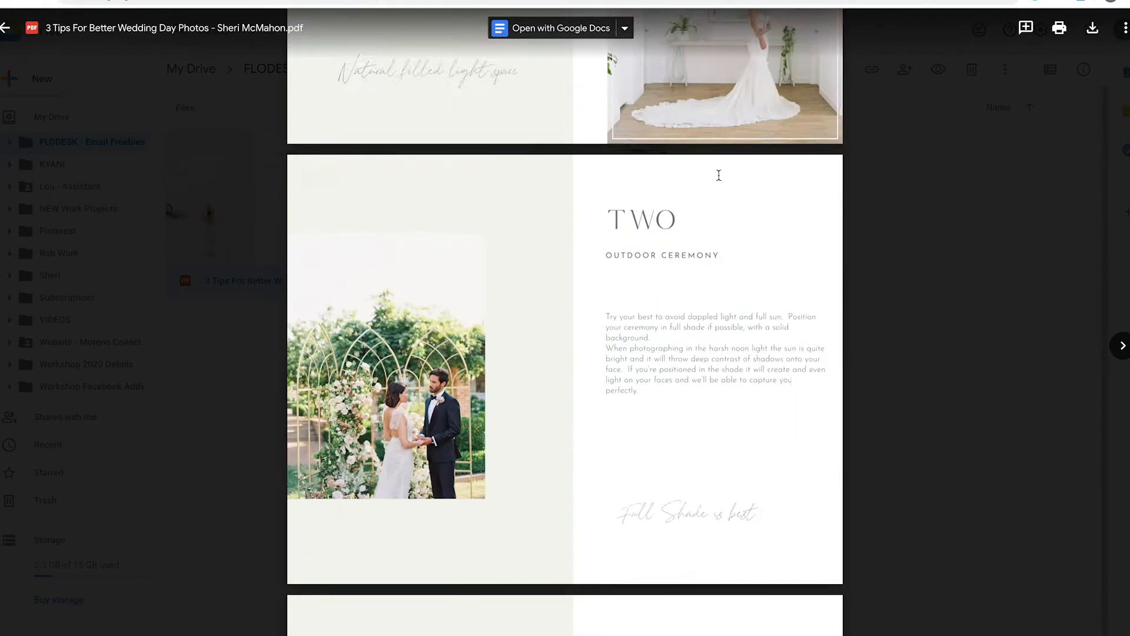
scroll(719, 175, up, 13)
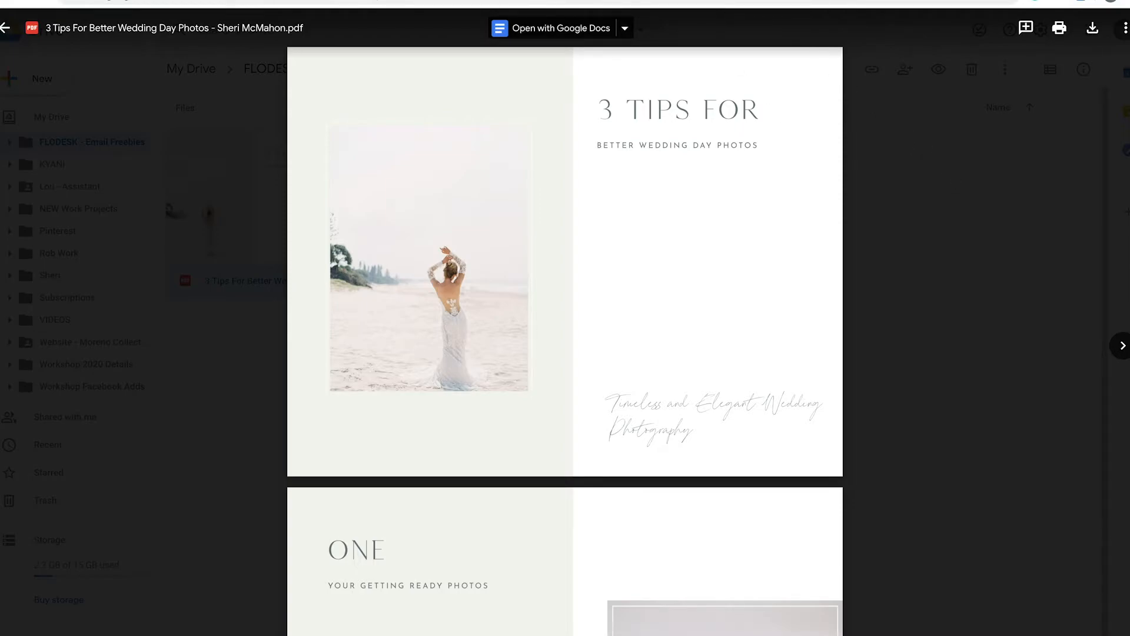
- Switch back to Flodesk and view the 3 TIPS form's design and its published page after subscribing
click(669, 0)
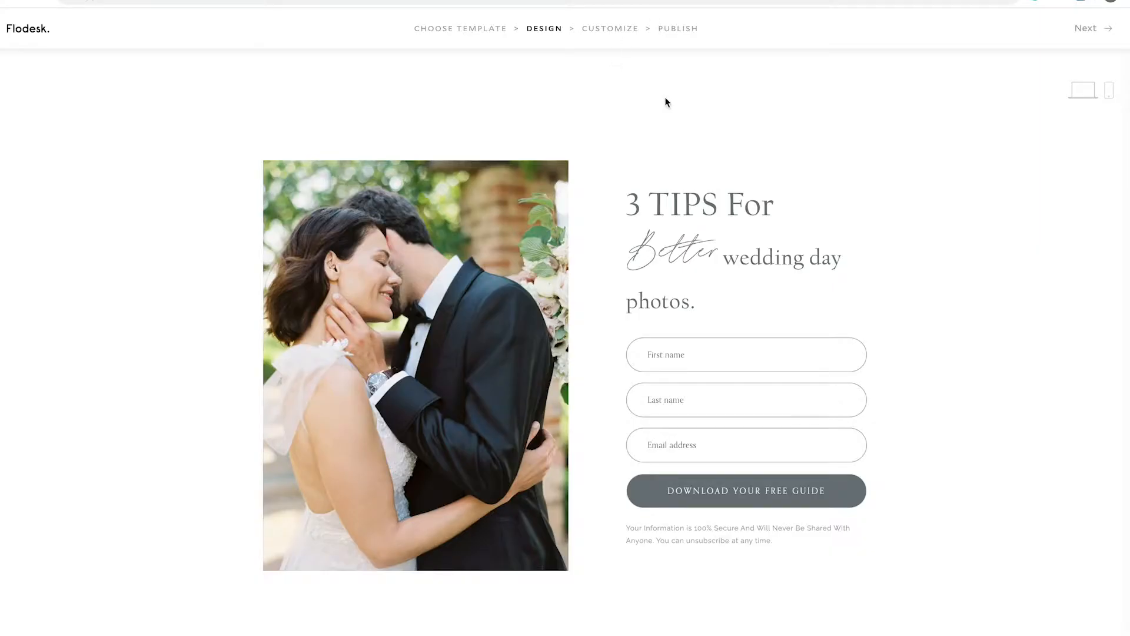
click(629, 0)
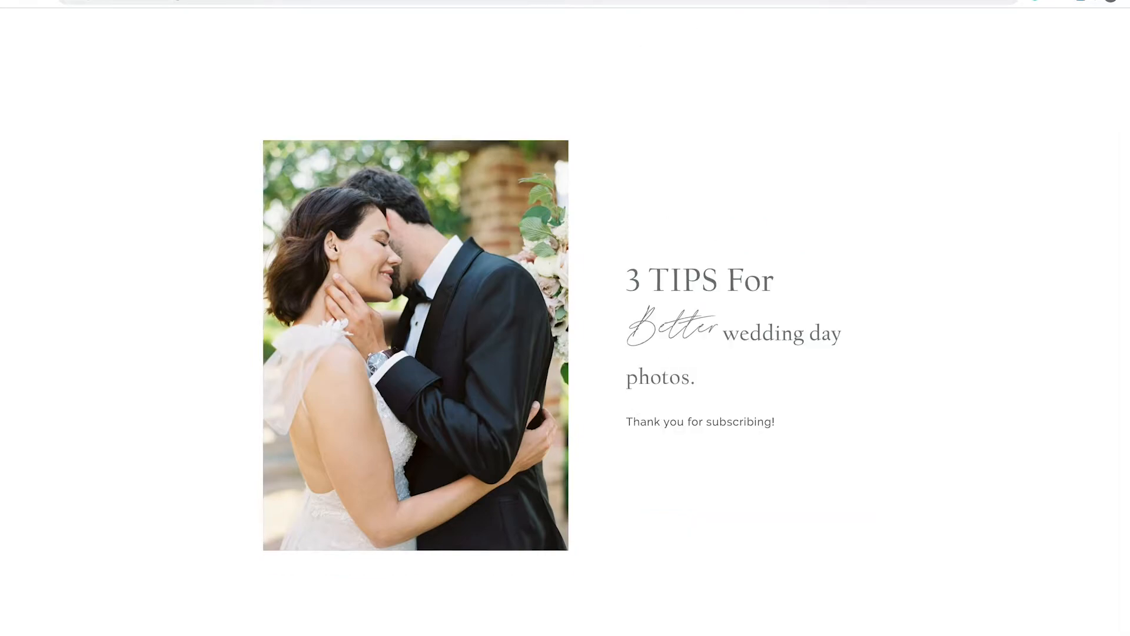
click(636, 0)
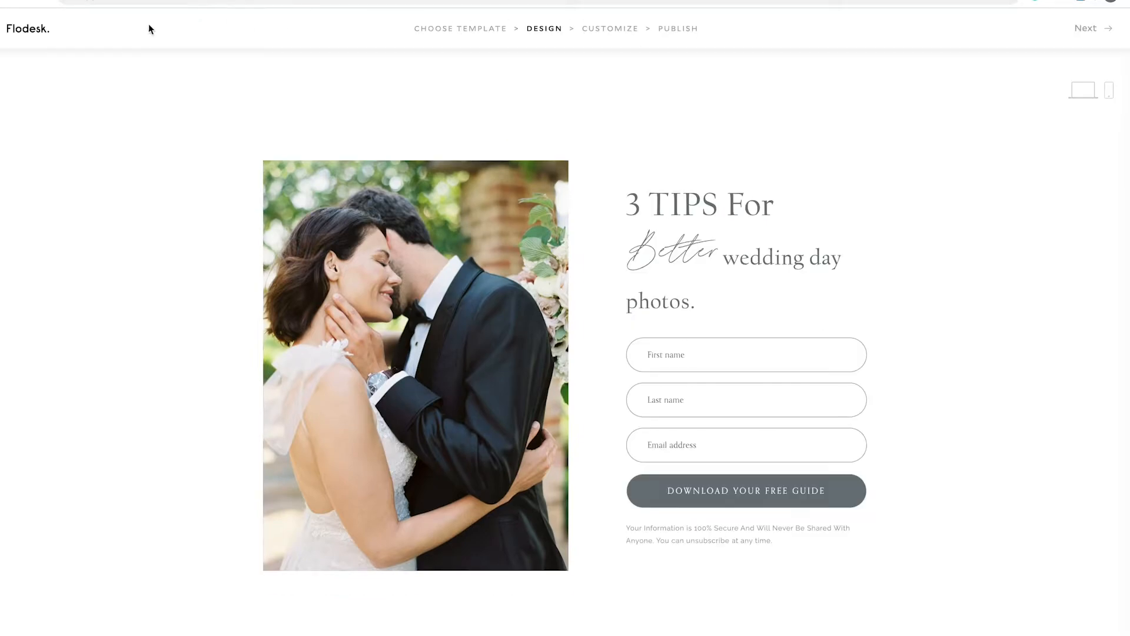
- Exit the form and open the draft email "FREEBIE - 3 Tips For Better Wedding Day Photos" for editing
click(44, 41)
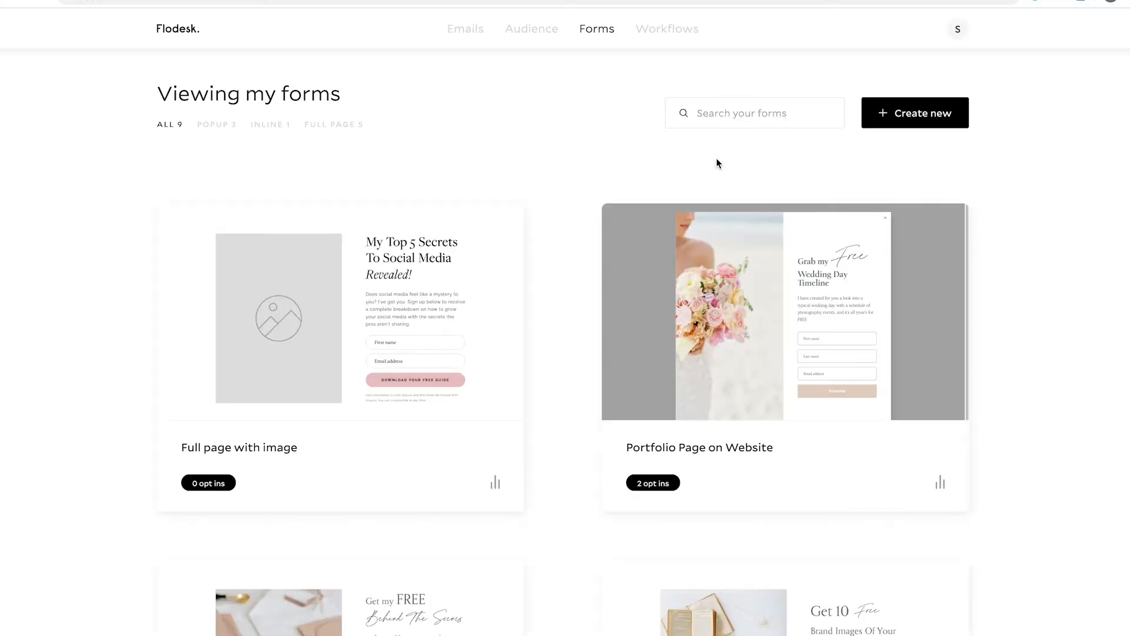
click(463, 34)
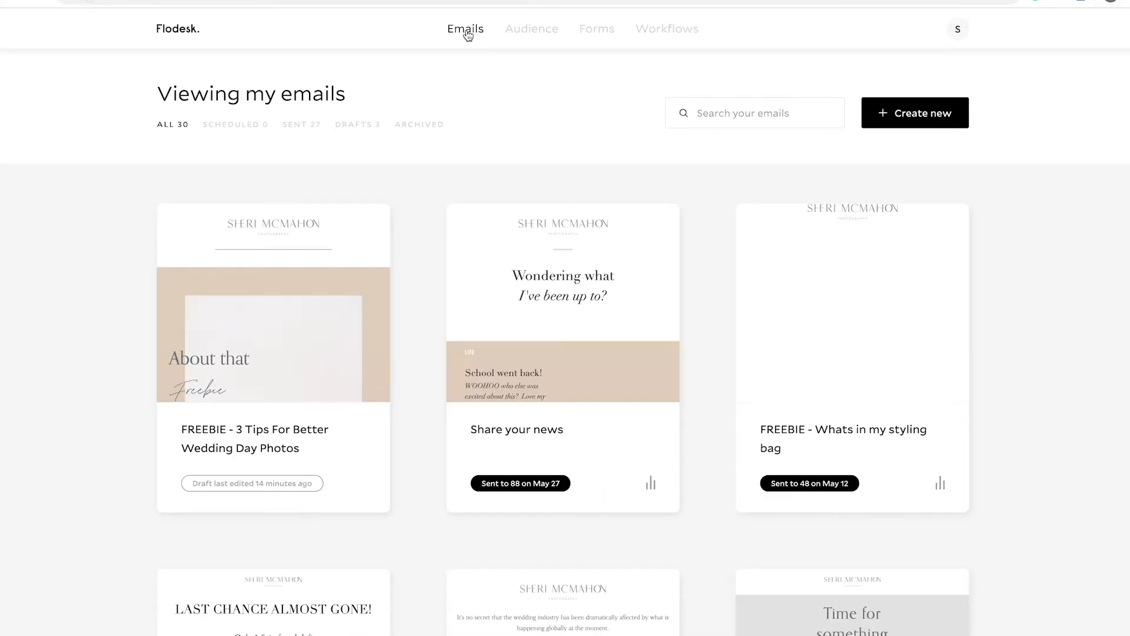
mouse_move(285, 356)
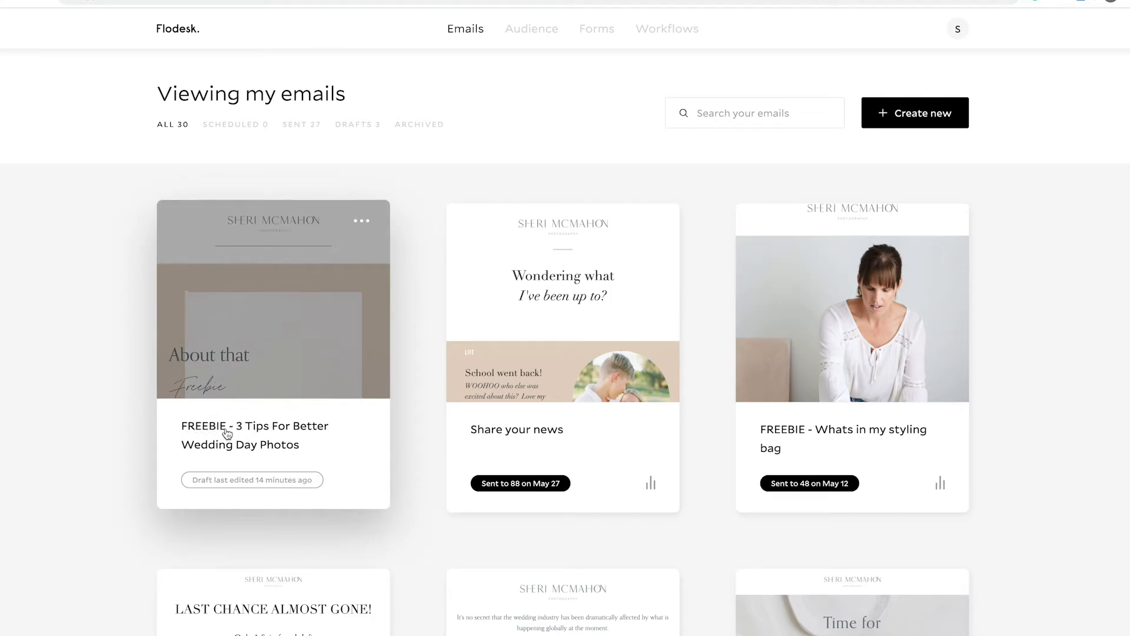
mouse_move(278, 301)
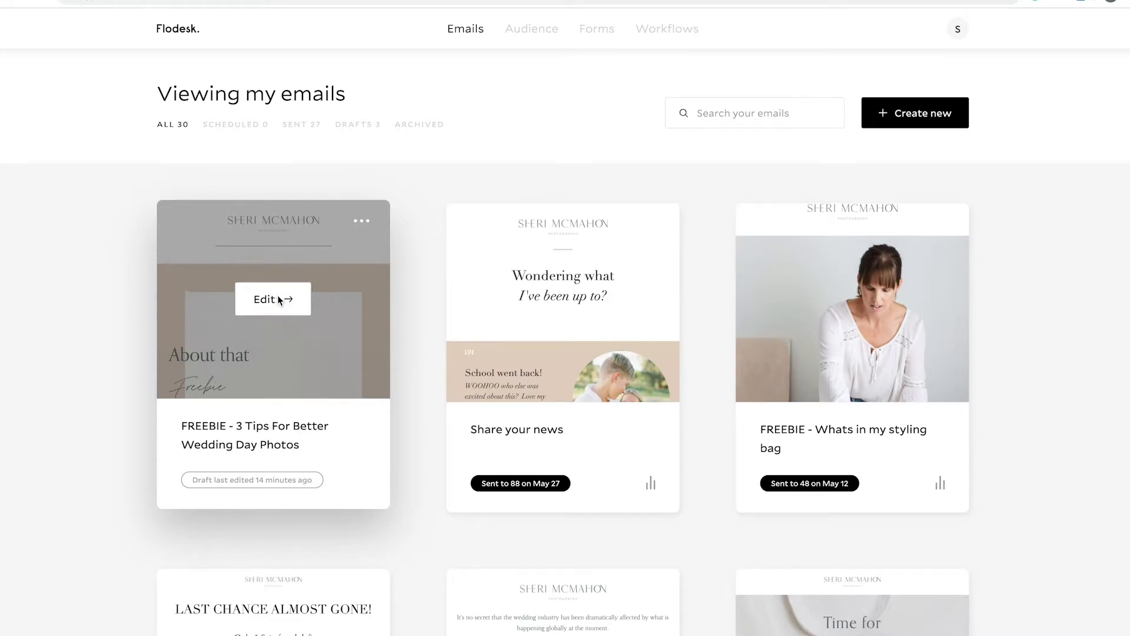
click(280, 299)
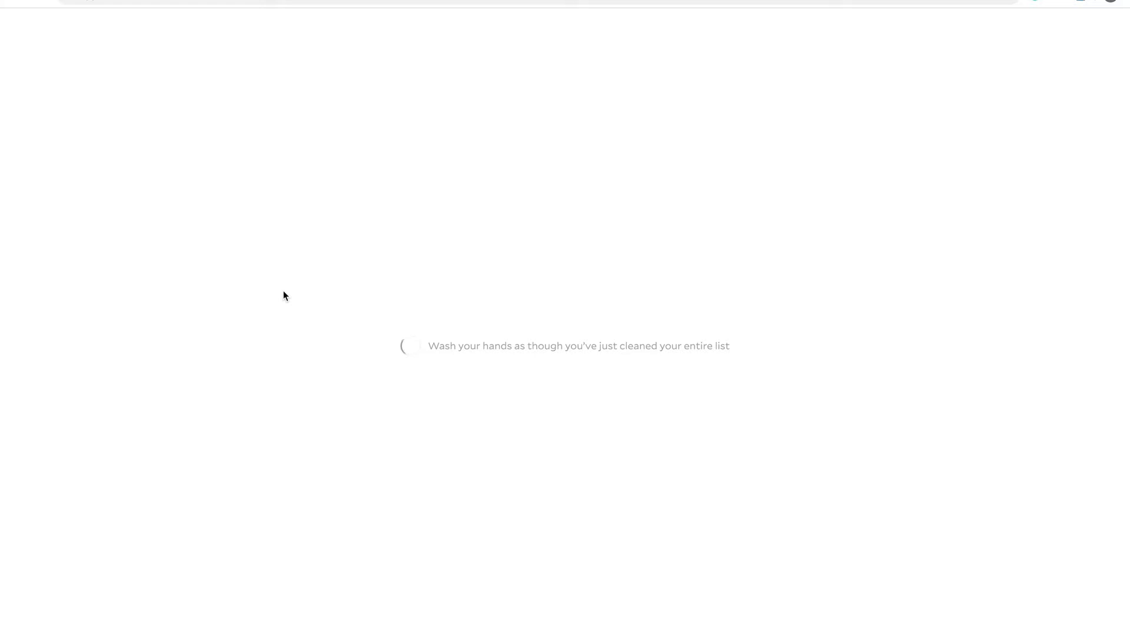
- Look through the email down to the "The Guide To Beautiful Wedding Day Photos" button and show its link settings
scroll(573, 263, down, 2)
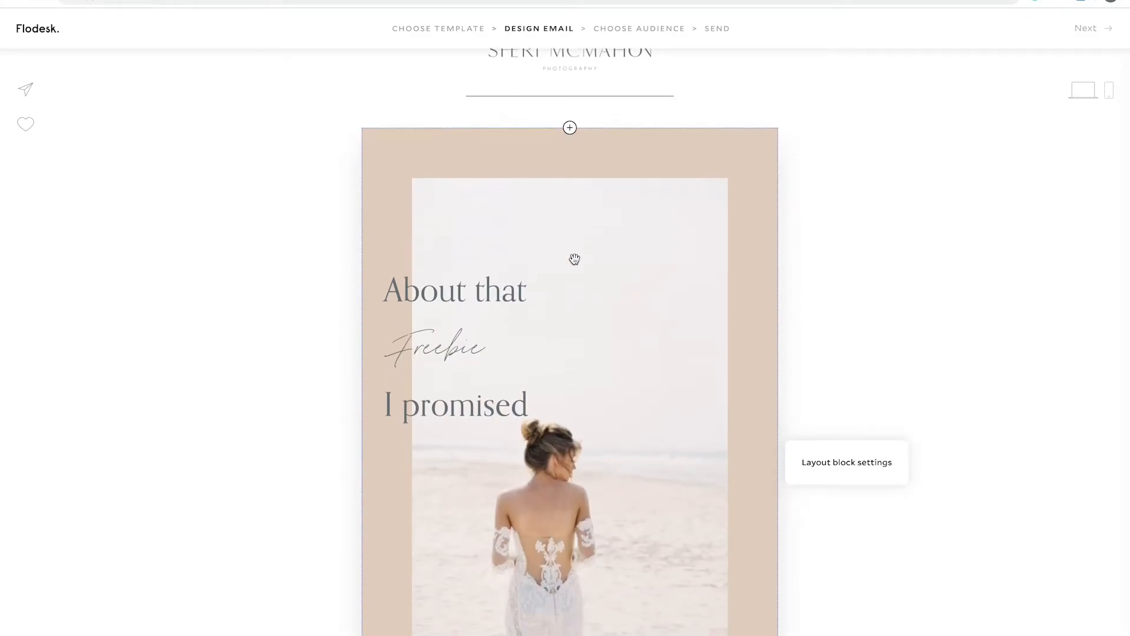
scroll(574, 259, down, 6)
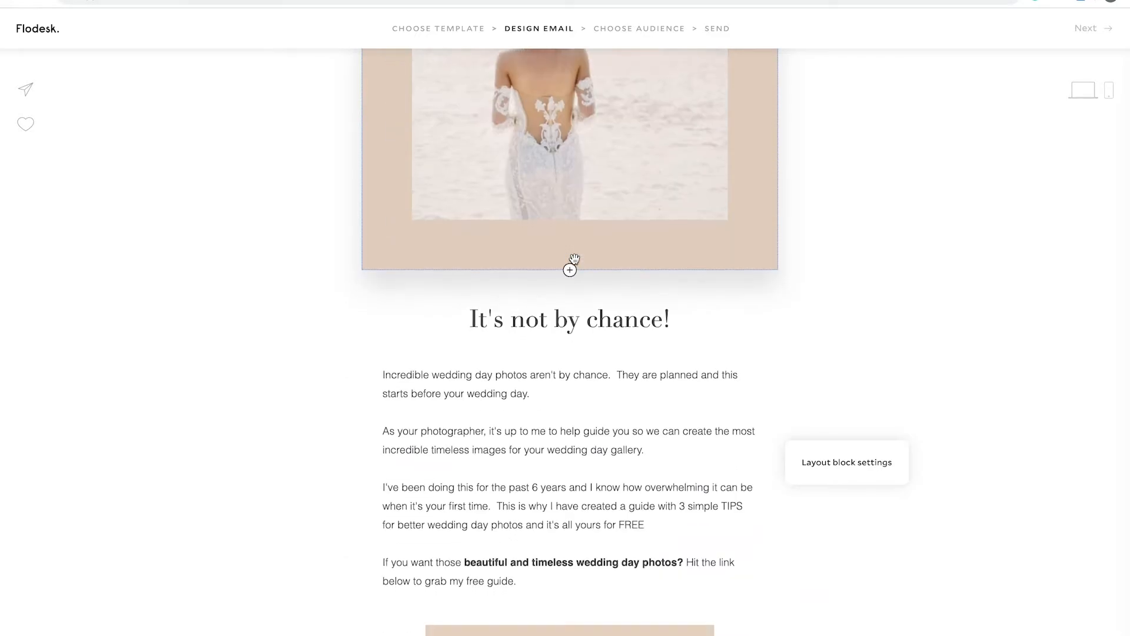
scroll(619, 424, down, 5)
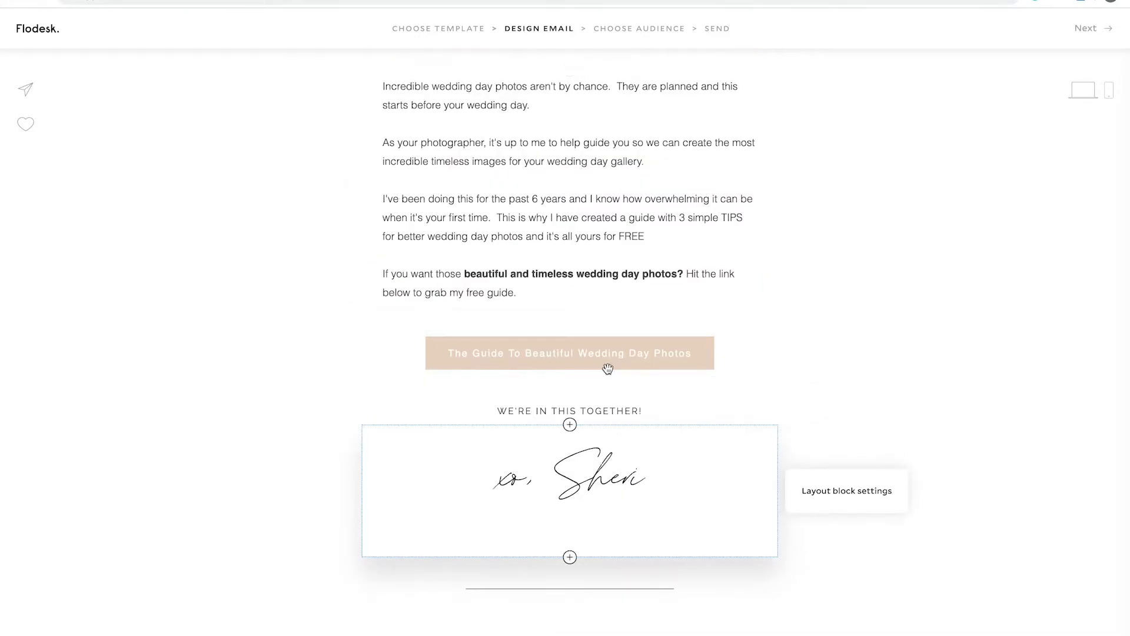
click(716, 355)
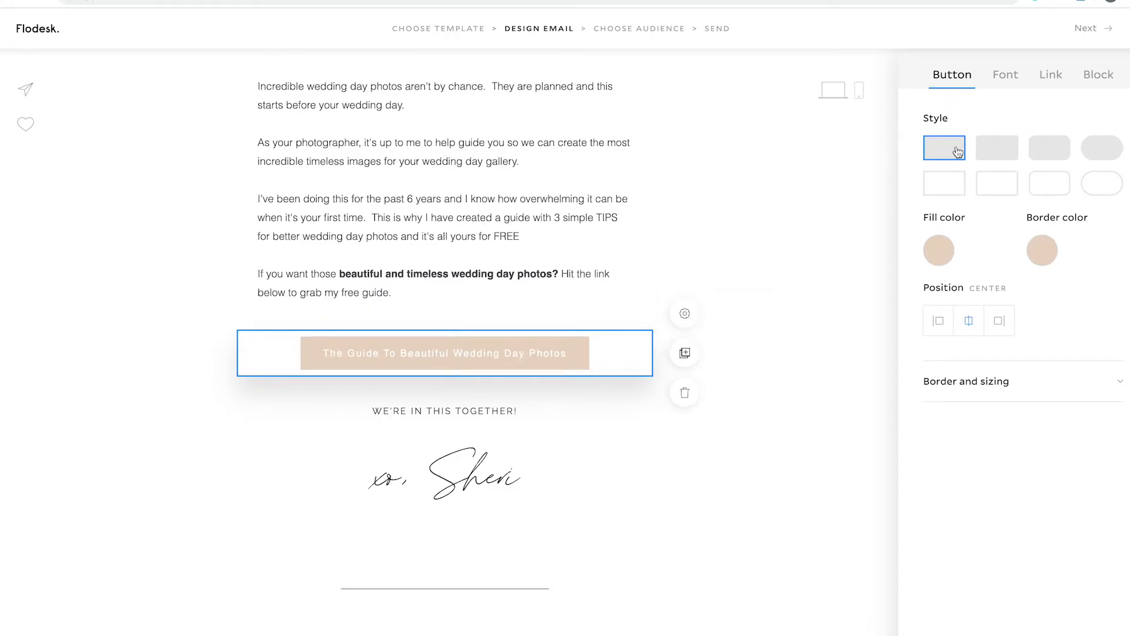
click(1047, 82)
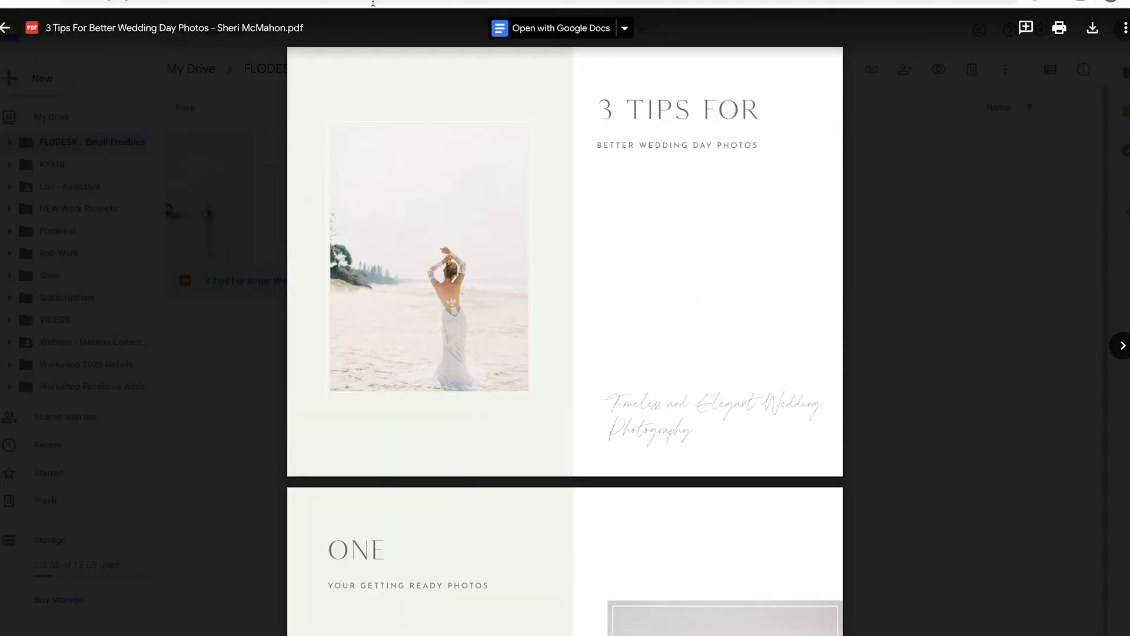
- Switch to Google Drive, get the shareable link for the 3 Tips For Better Wedding Day Photos PDF and view the email button's web address in Flodesk
click(5, 29)
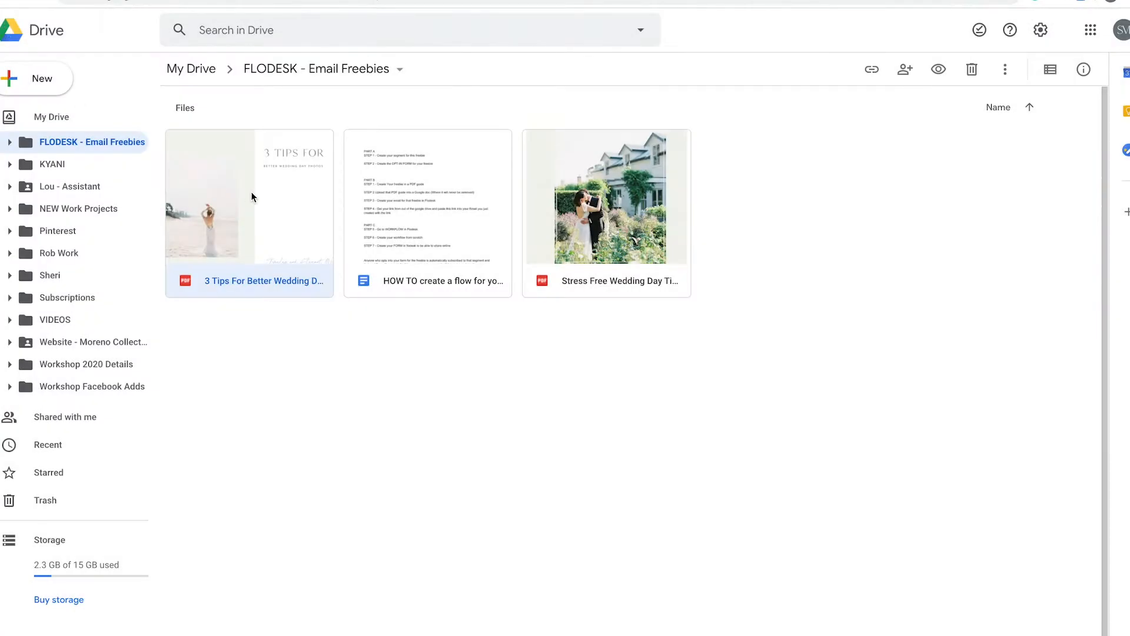
right_click(262, 209)
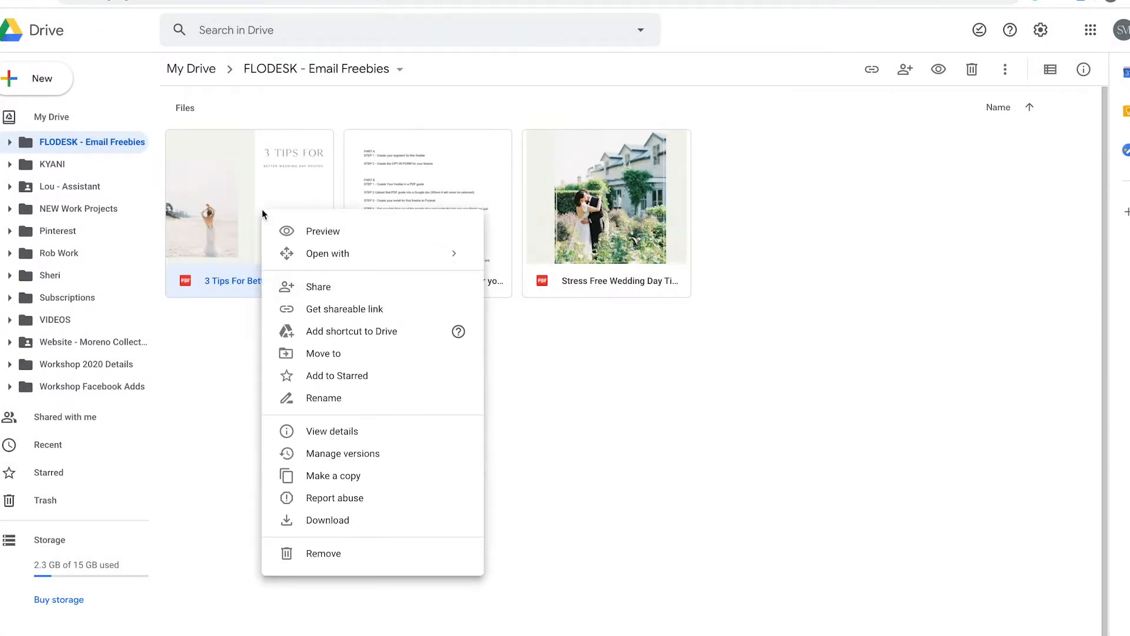
click(347, 311)
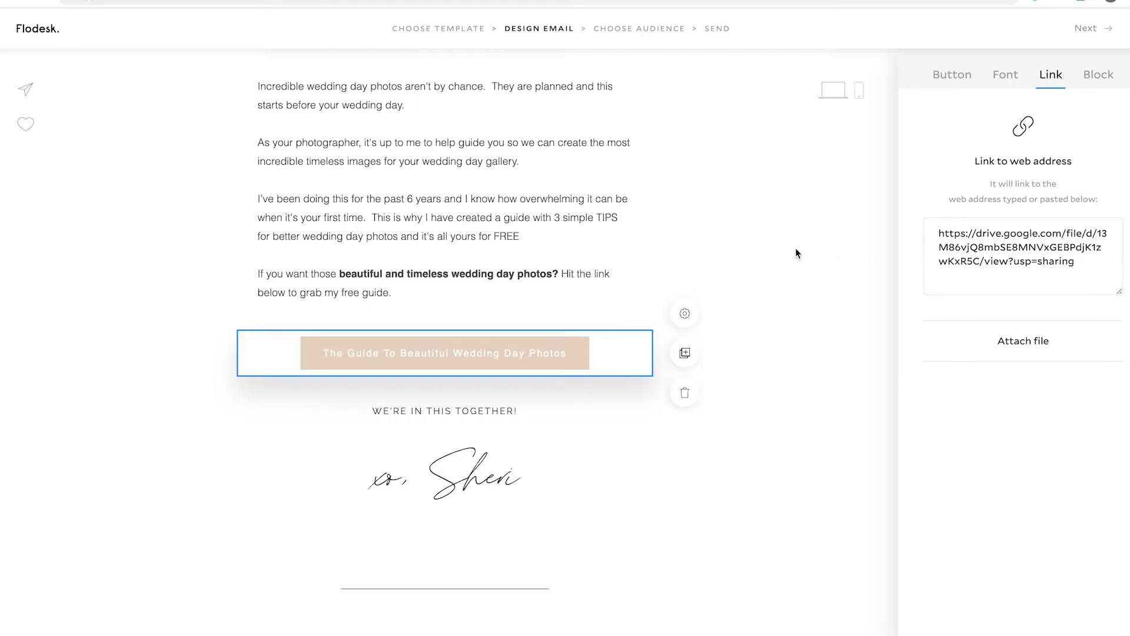
click(796, 254)
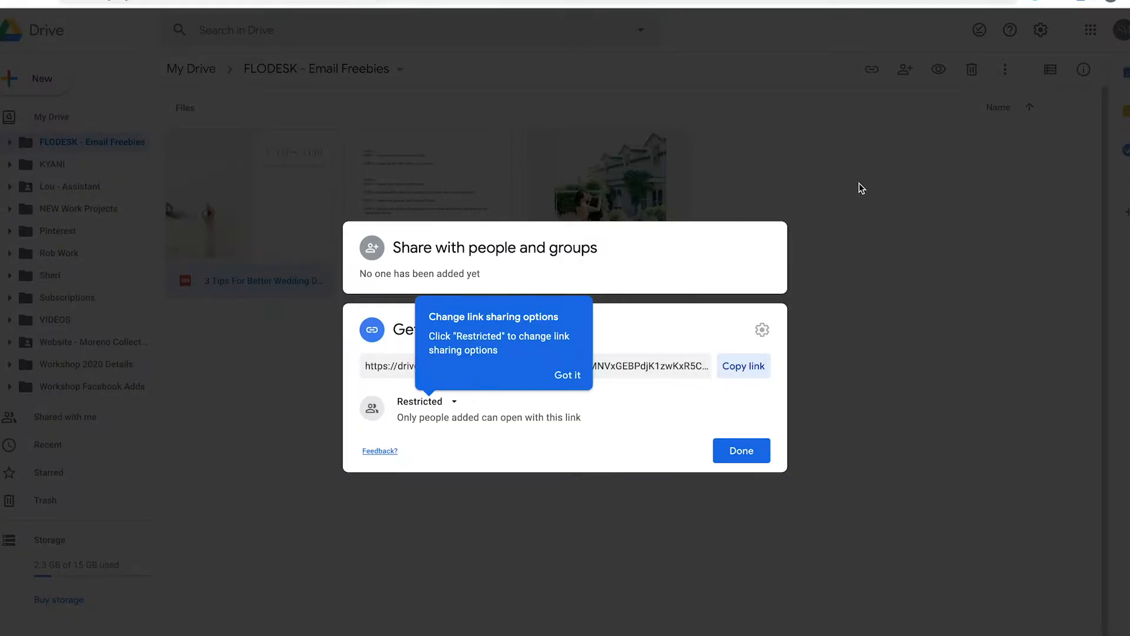
click(829, 139)
- Preview the 3 Tips For Better Wedding Day Photos PDF in Google Drive, look through its pages and return to the email in Flodesk
double_click(290, 189)
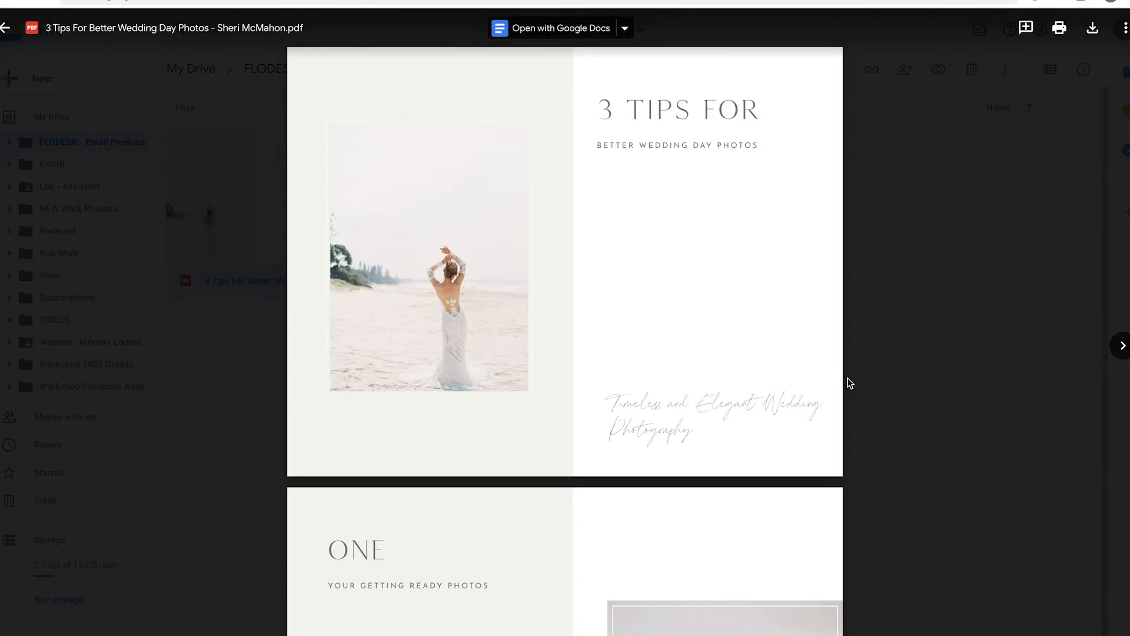
scroll(838, 307, down, 15)
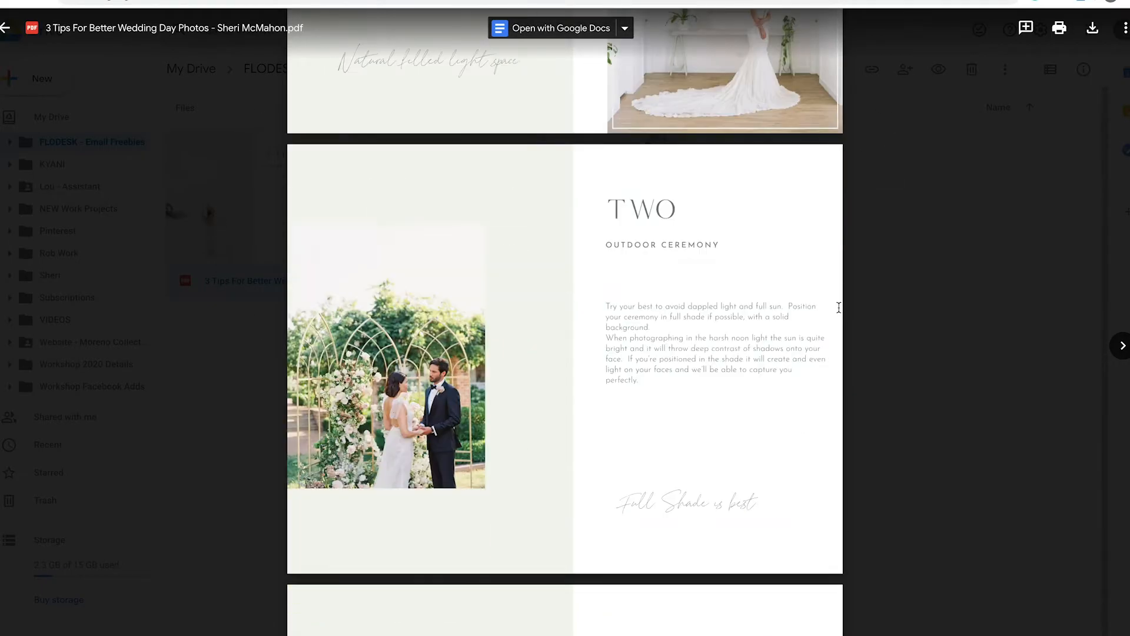
scroll(839, 307, down, 10)
scroll(840, 307, up, 13)
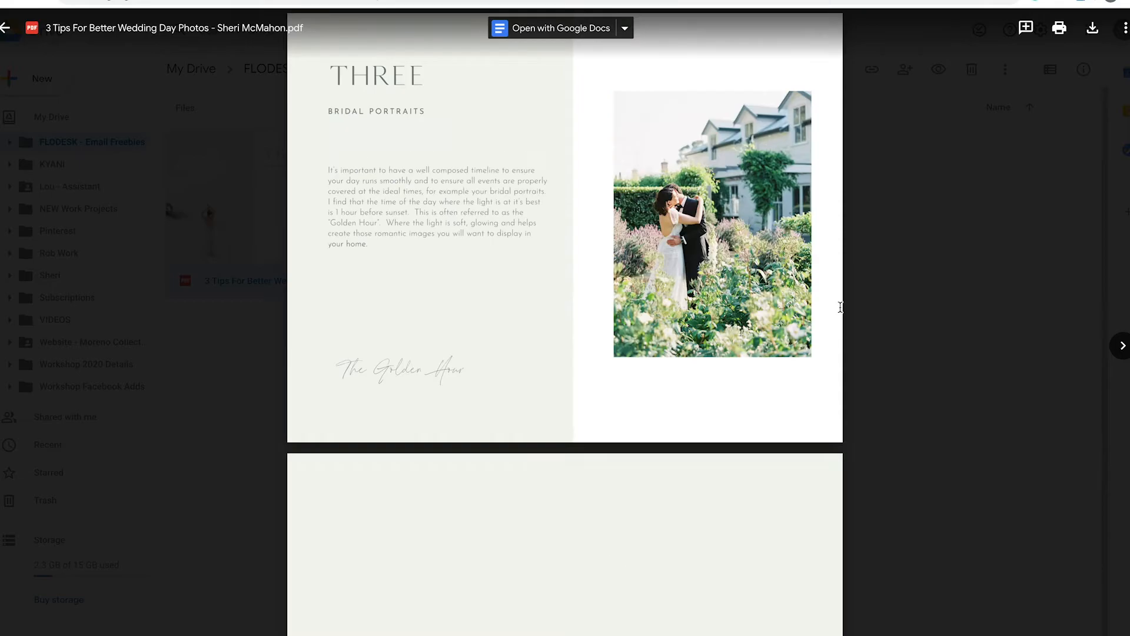
scroll(840, 306, up, 8)
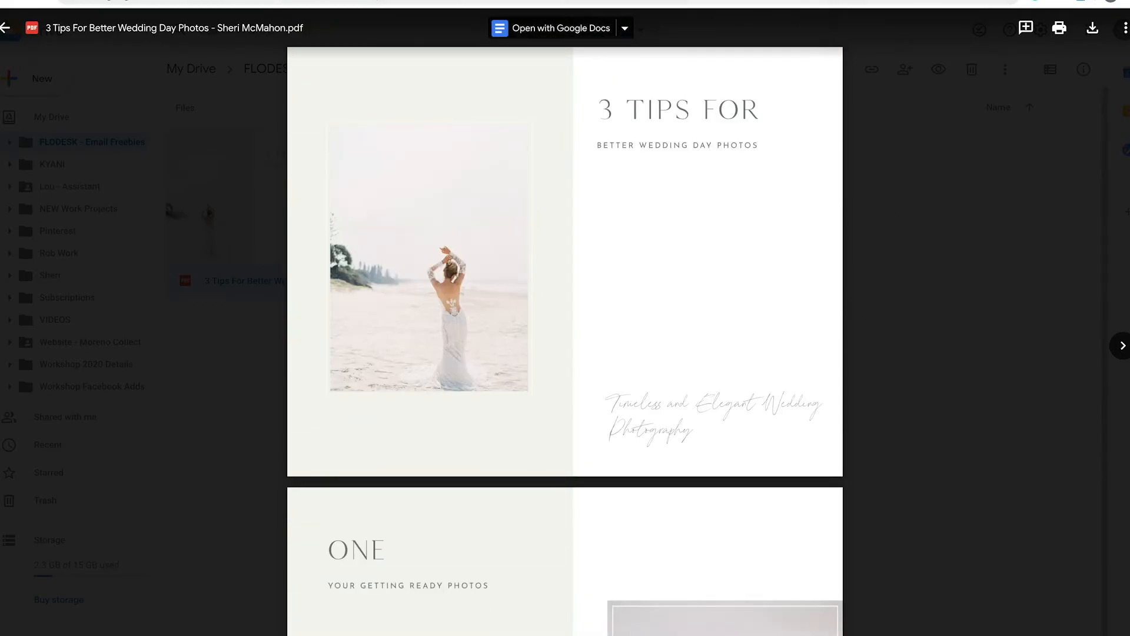
key(ctrl+Tab)
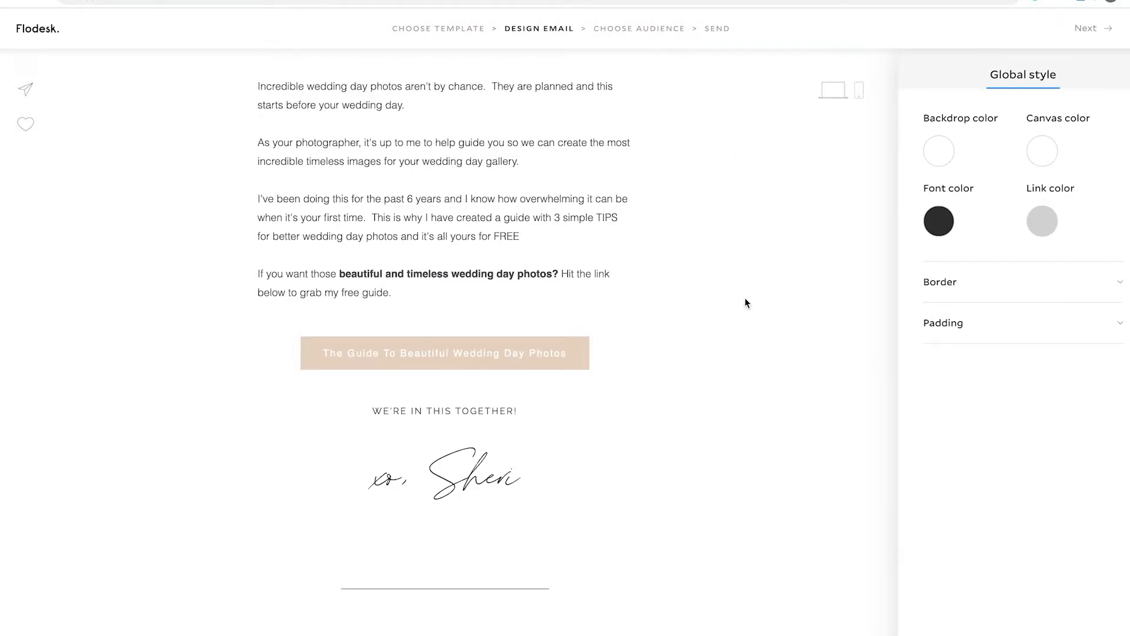
scroll(745, 298, up, 15)
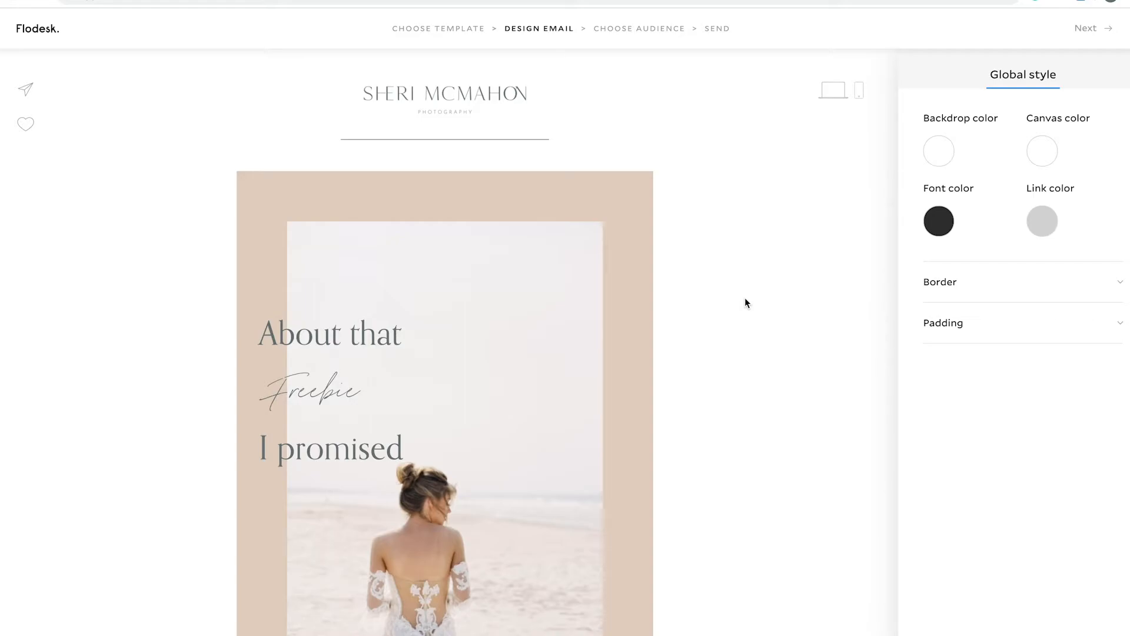
- Leave the email editor and open the list of workflows
click(49, 37)
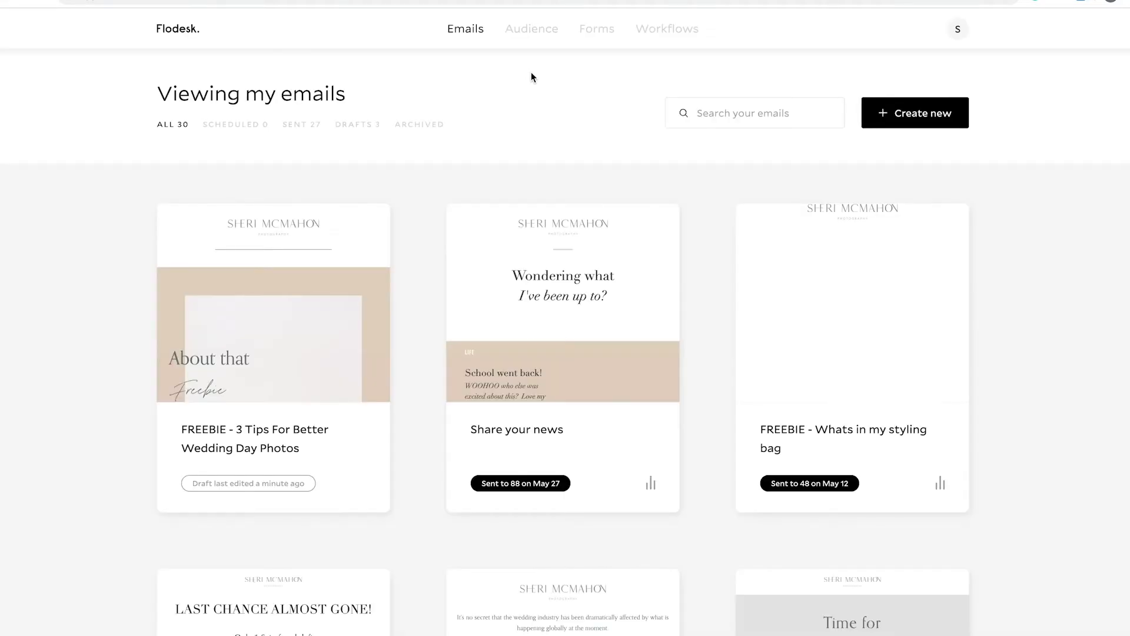
click(674, 32)
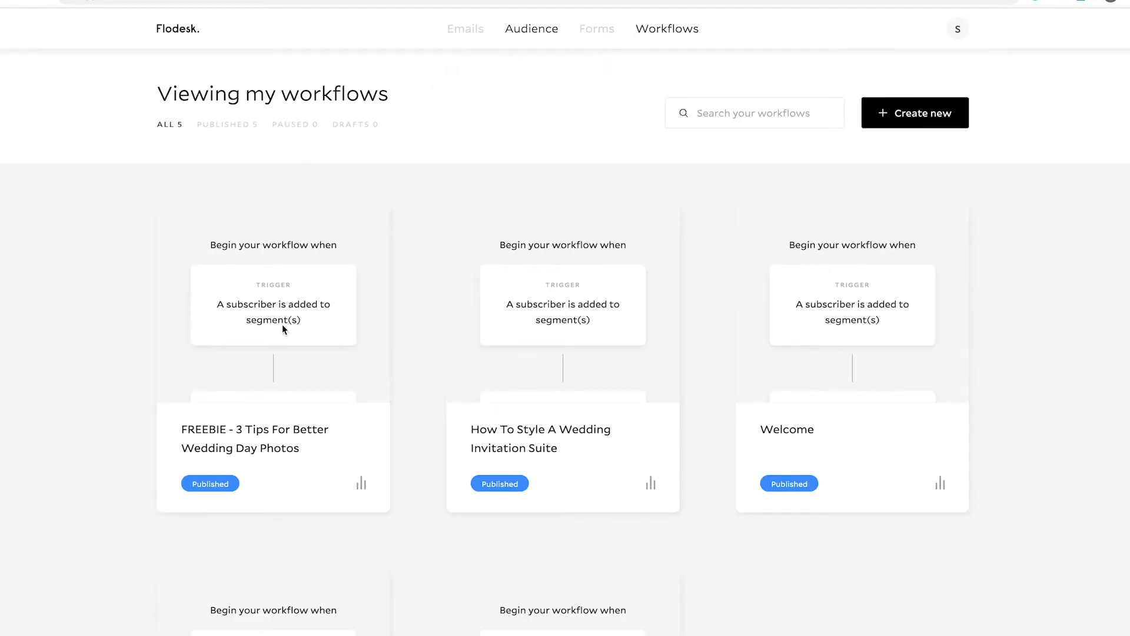
mouse_move(289, 336)
- Create a new workflow from scratch named "FREEBIE - DEMO"
click(904, 116)
mouse_move(820, 218)
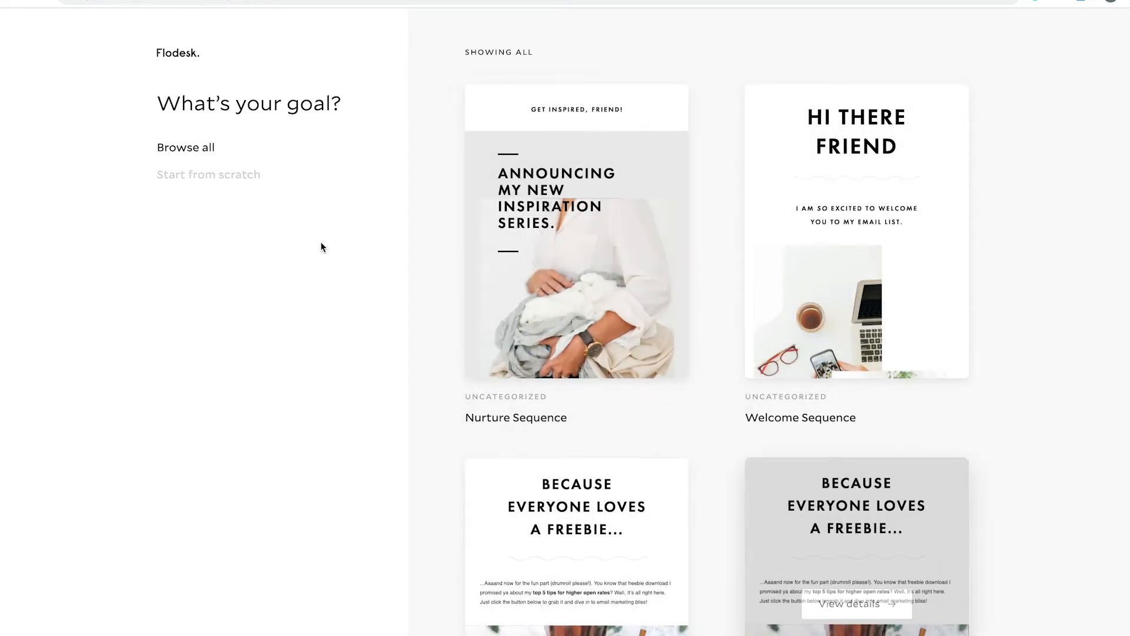
click(199, 175)
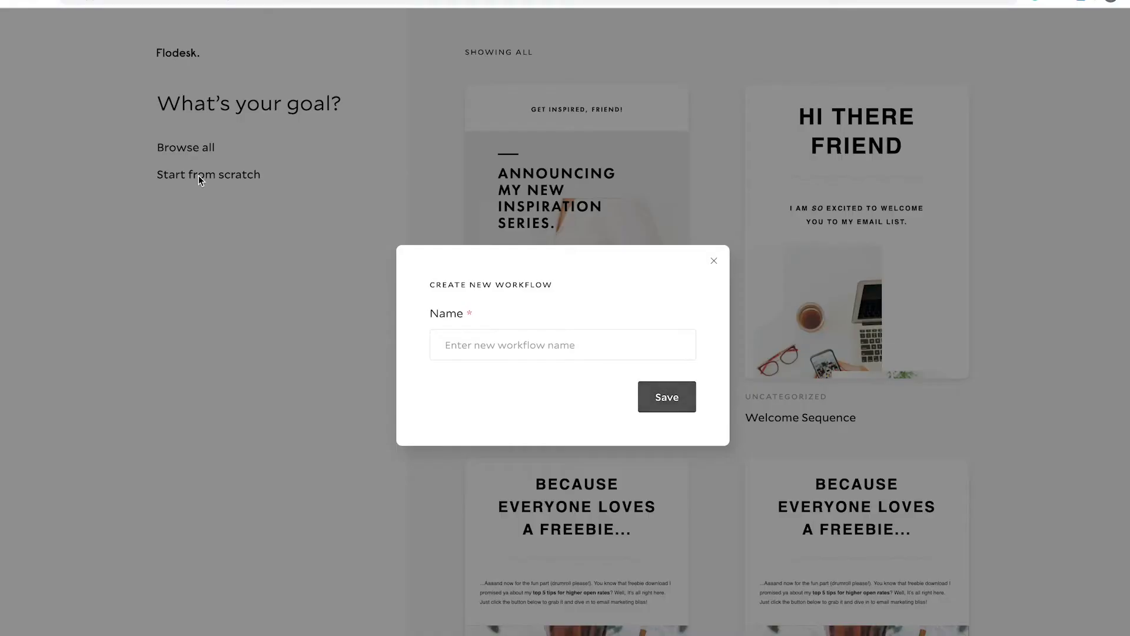
click(486, 347)
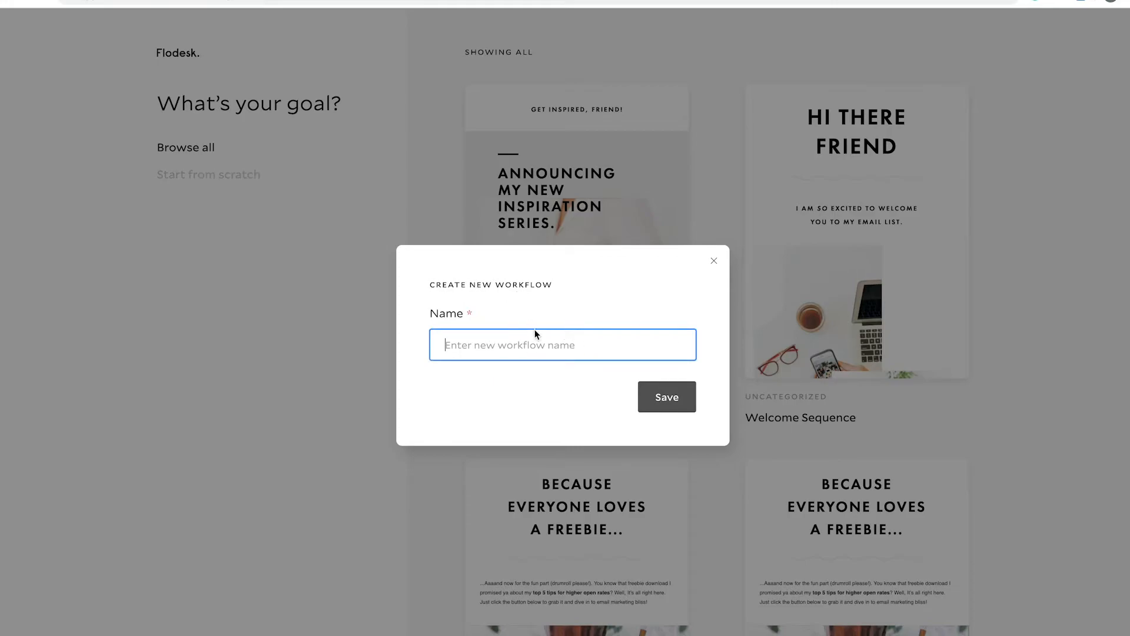
text(F)
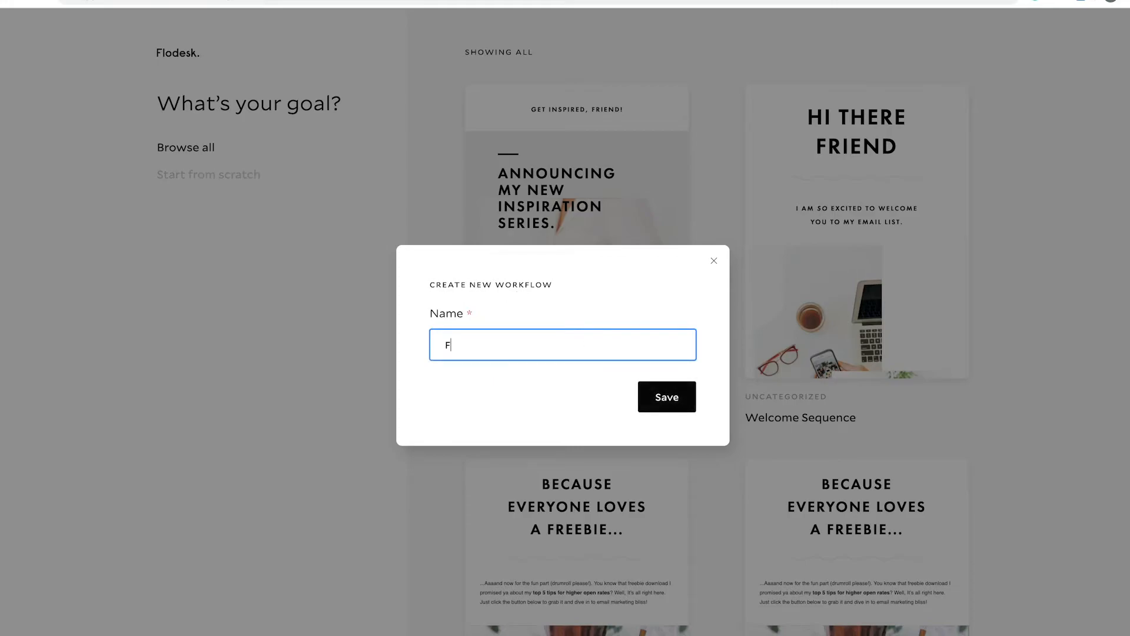
text(REEBIE - DEMO)
click(648, 397)
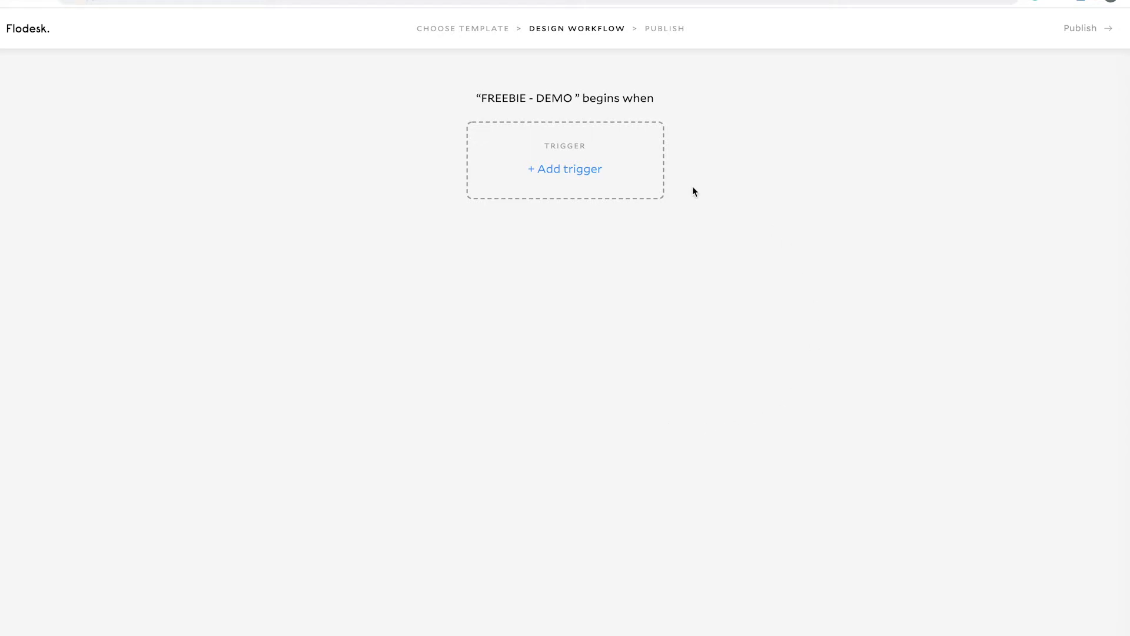
- Set the workflow trigger to "A subscriber is added to segment(s)" with the segment "DEMO - Wedding FREEBIE"
click(571, 170)
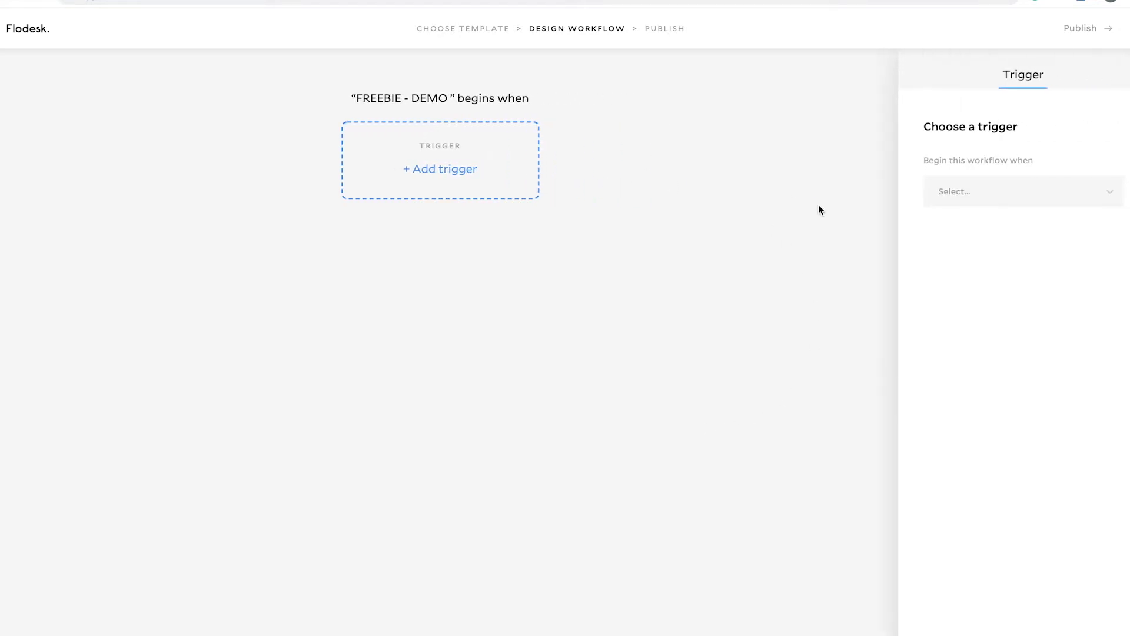
click(1088, 190)
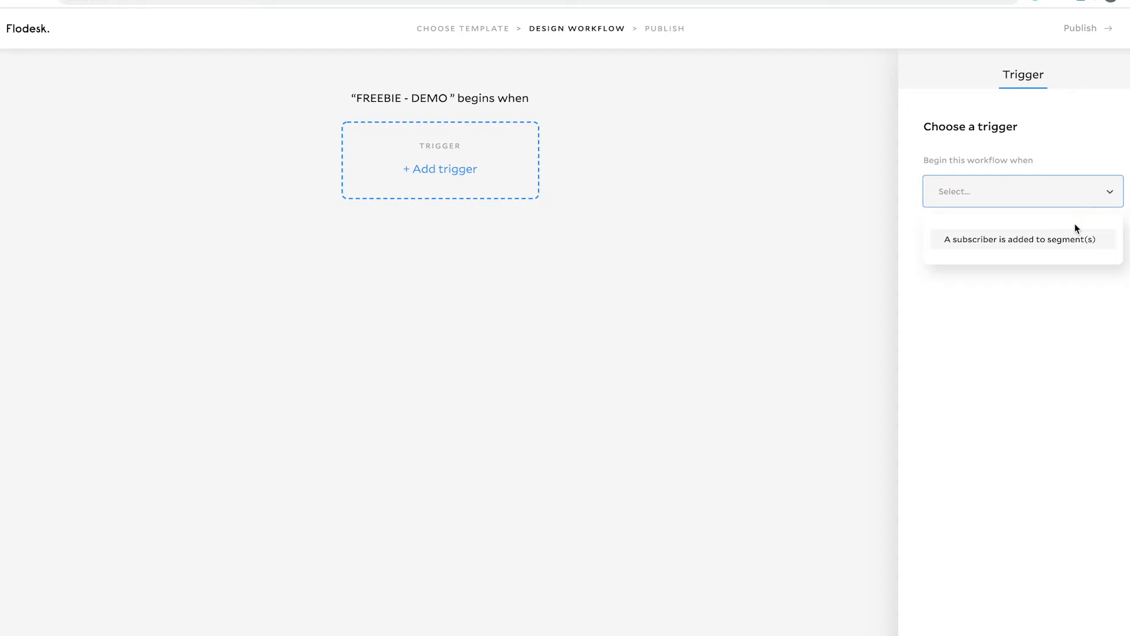
click(1071, 238)
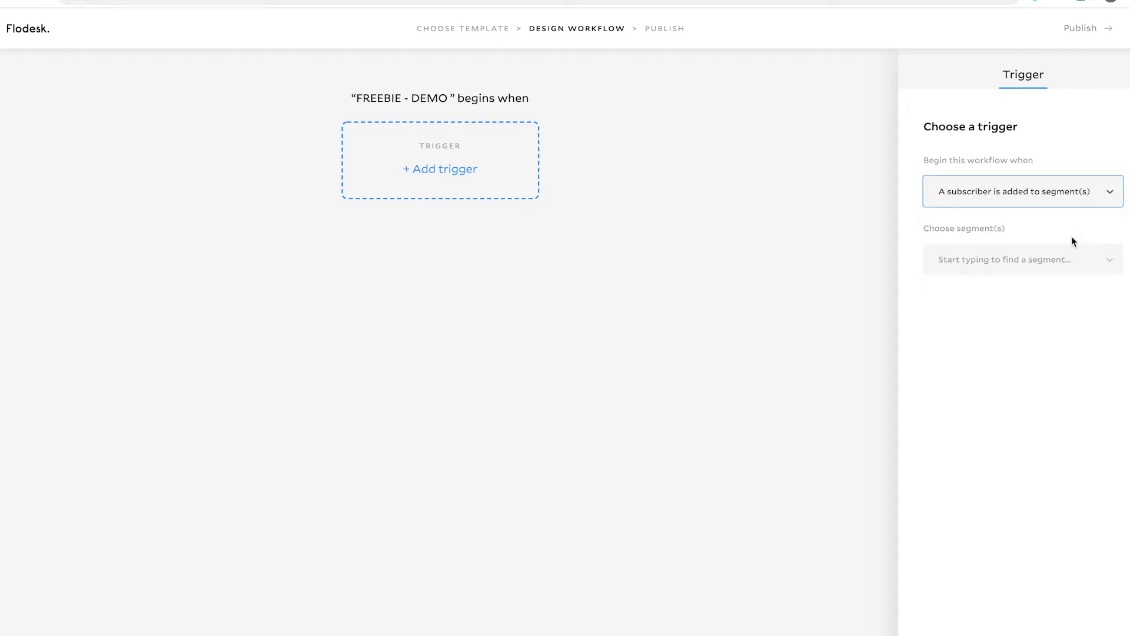
click(1109, 261)
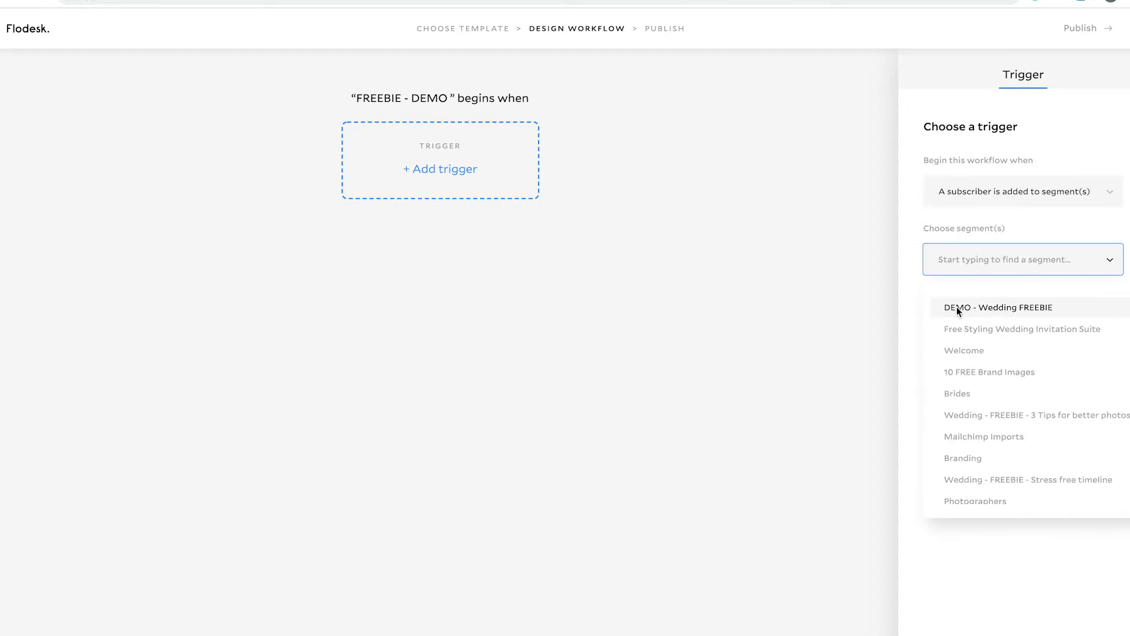
click(1023, 315)
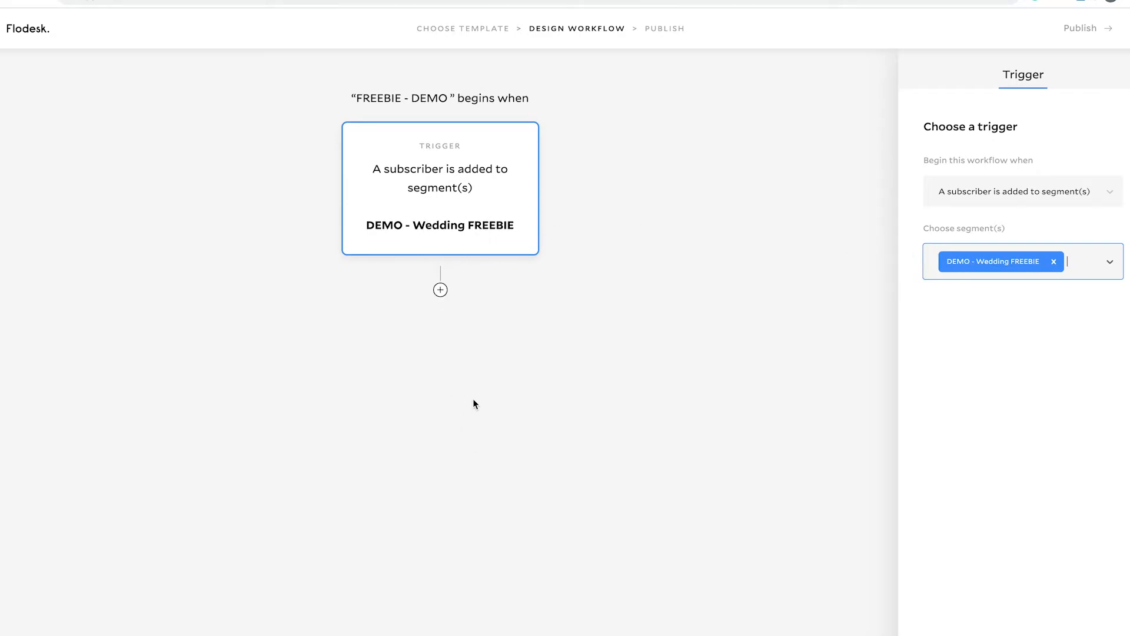
- Add an email step after the trigger using a copy of the existing email "FREEBIE - 3 Tips For Better Wedding Day Photos"
click(440, 291)
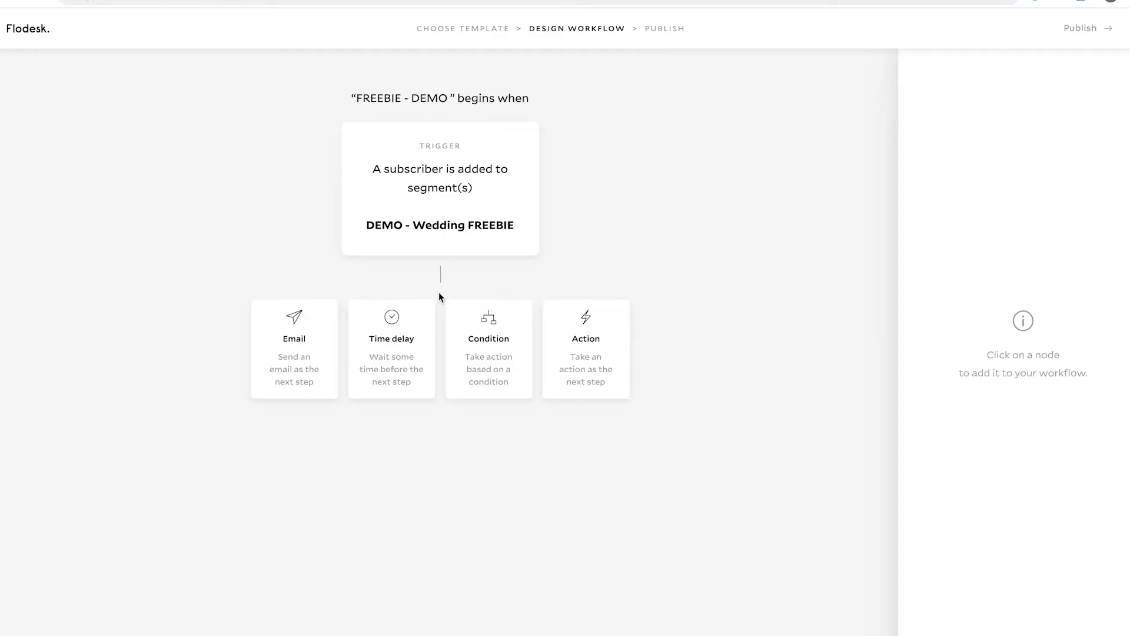
click(288, 356)
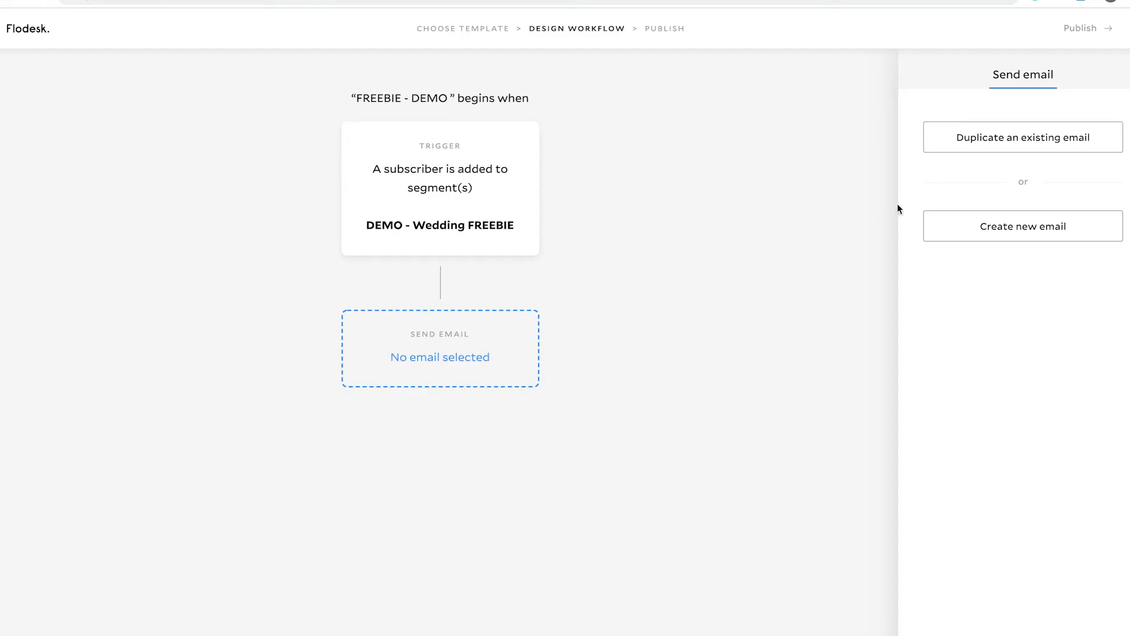
click(1072, 141)
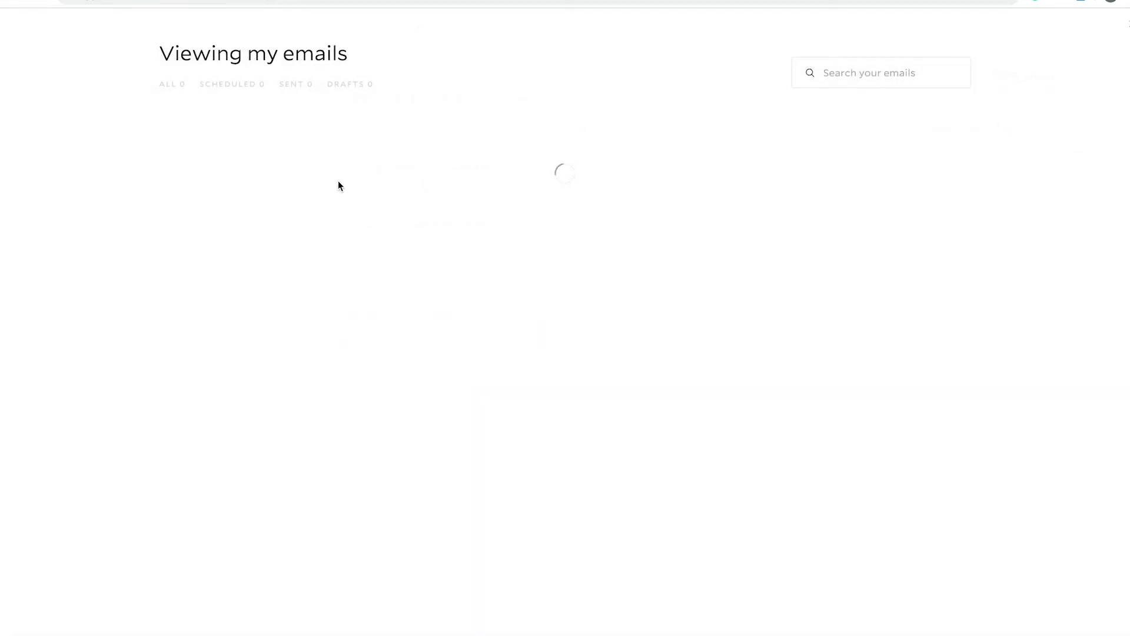
mouse_move(243, 287)
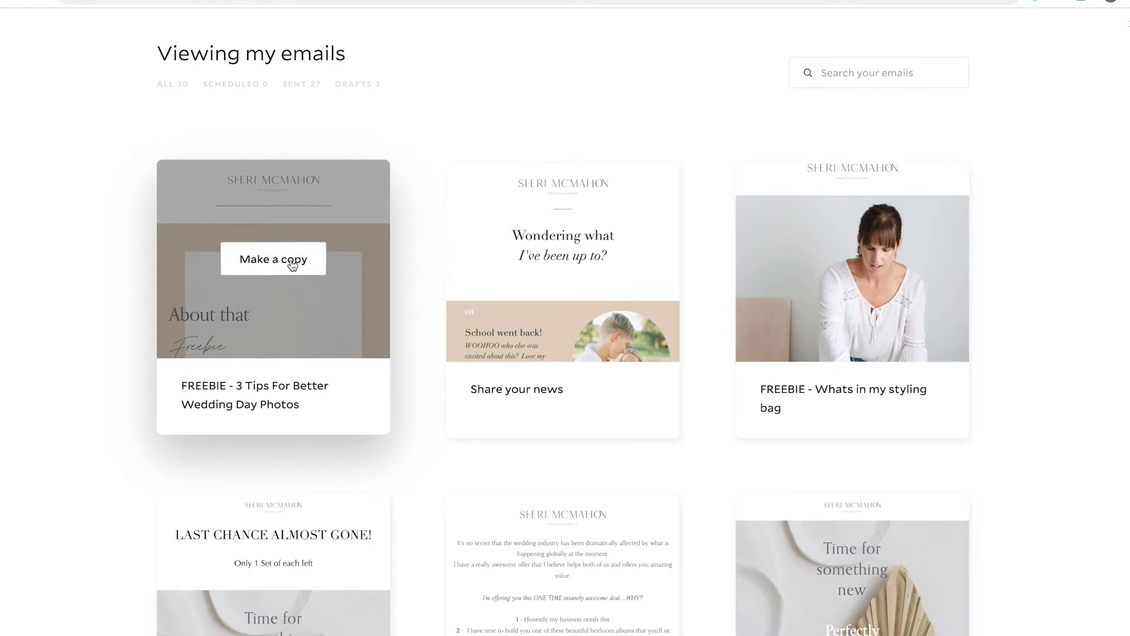
click(291, 263)
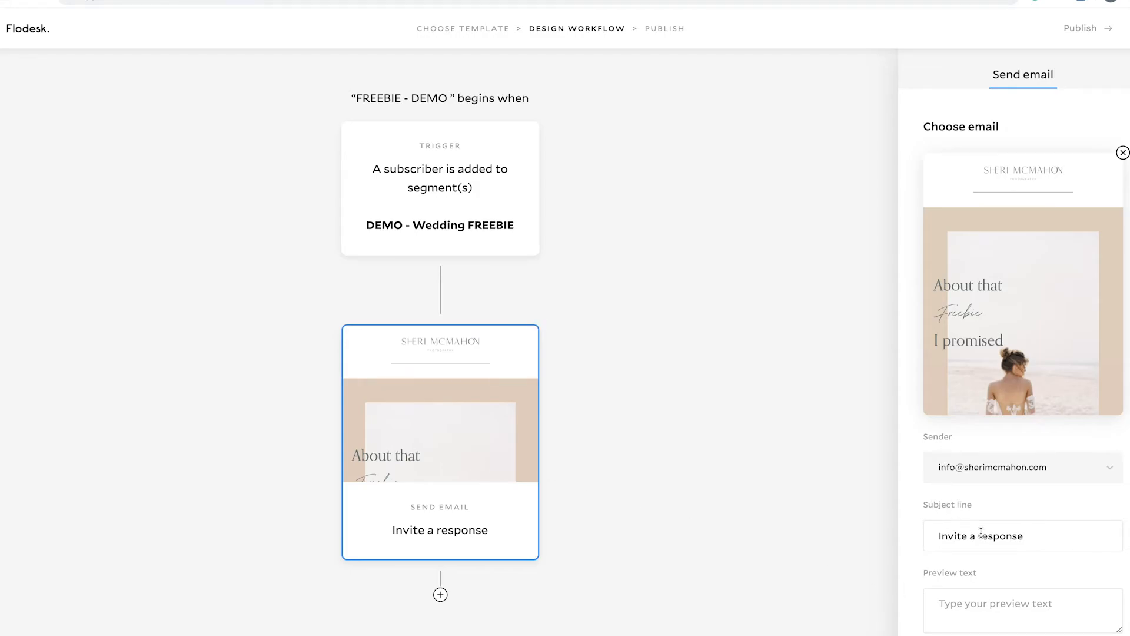
- Replace the workflow email's subject line with "Your Free guide"
drag(1036, 535, 899, 540)
key(BackSpace)
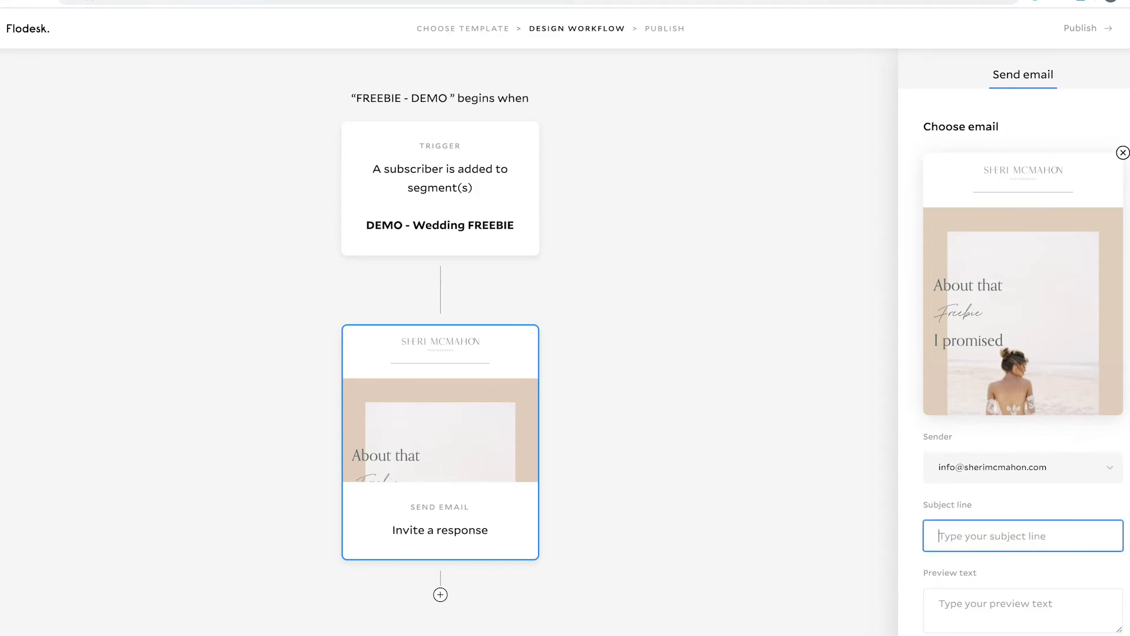
text(Your Free guide)
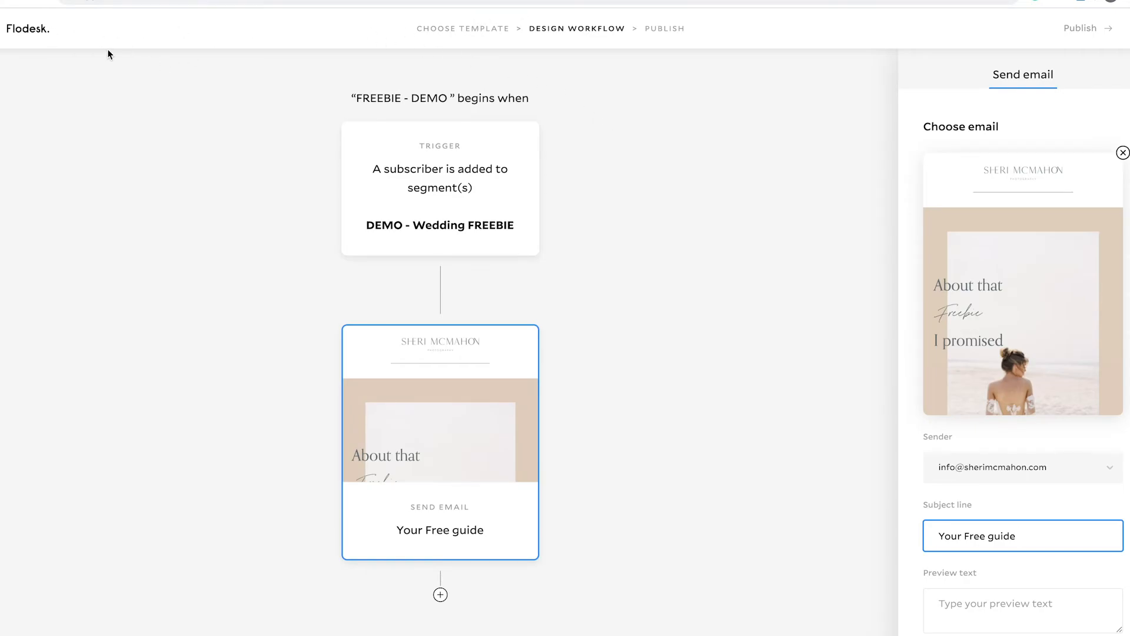
- Leave the "FREEBIE - DEMO" workflow as an unpublished draft and go to the forms overview
click(24, 28)
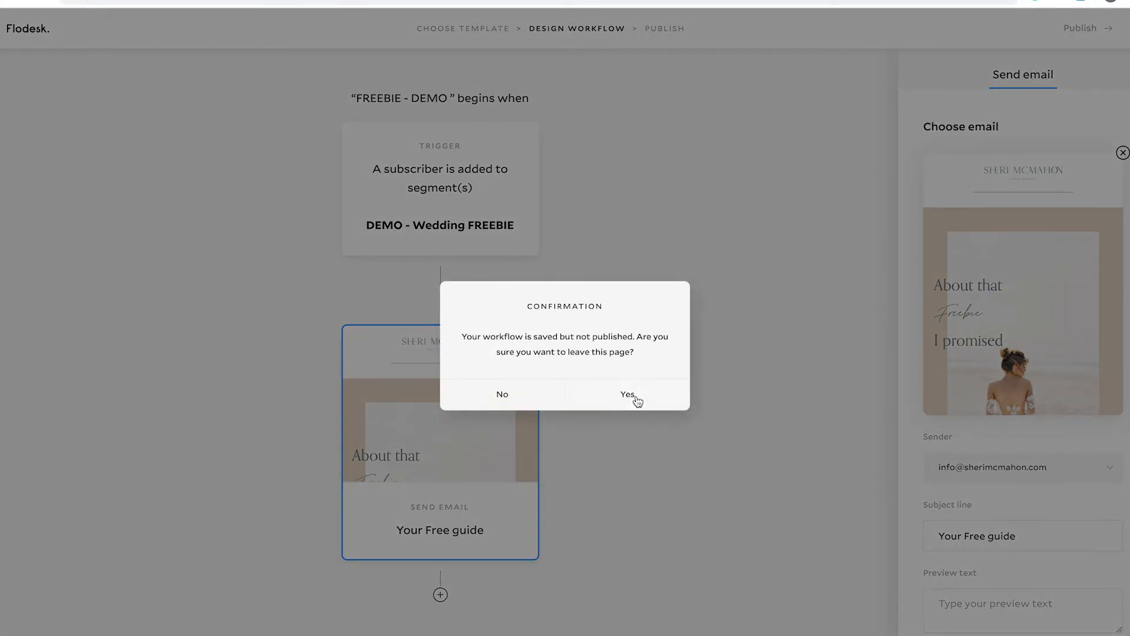
click(638, 399)
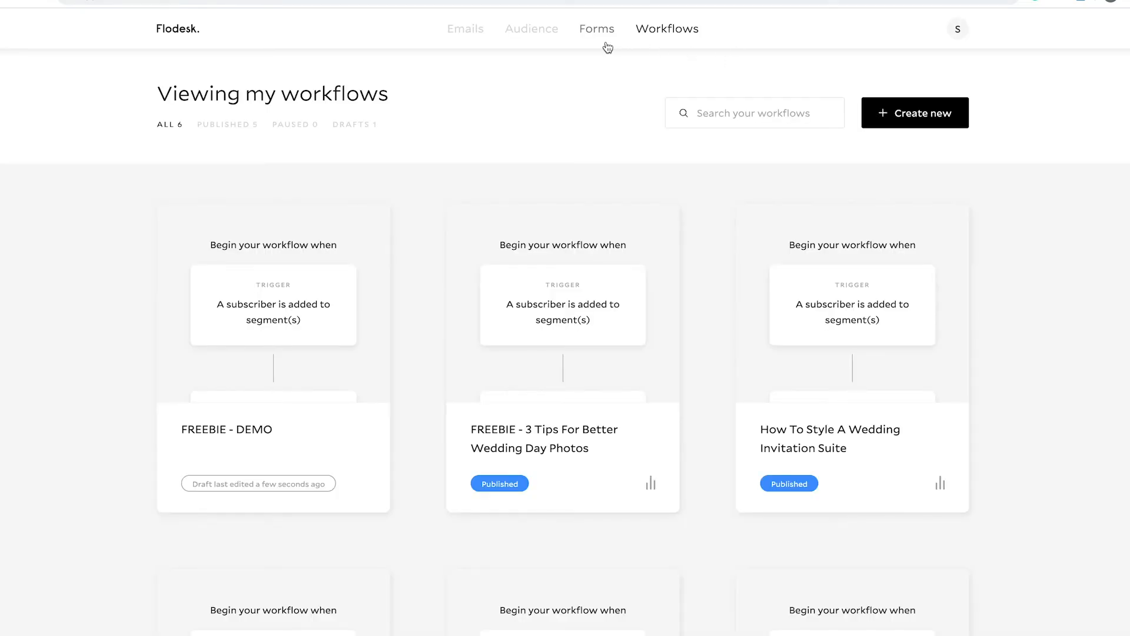
click(603, 33)
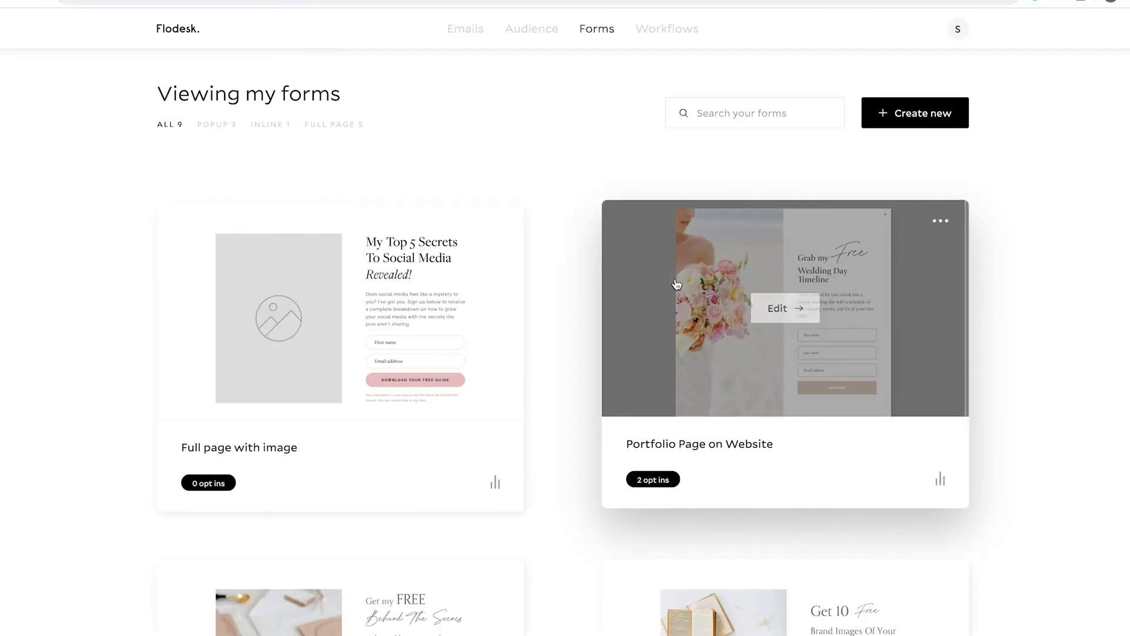
- Copy the published page URL of the "3 TIPS For Better wedding day photos" full-page form
scroll(570, 249, down, 10)
scroll(570, 249, down, 3)
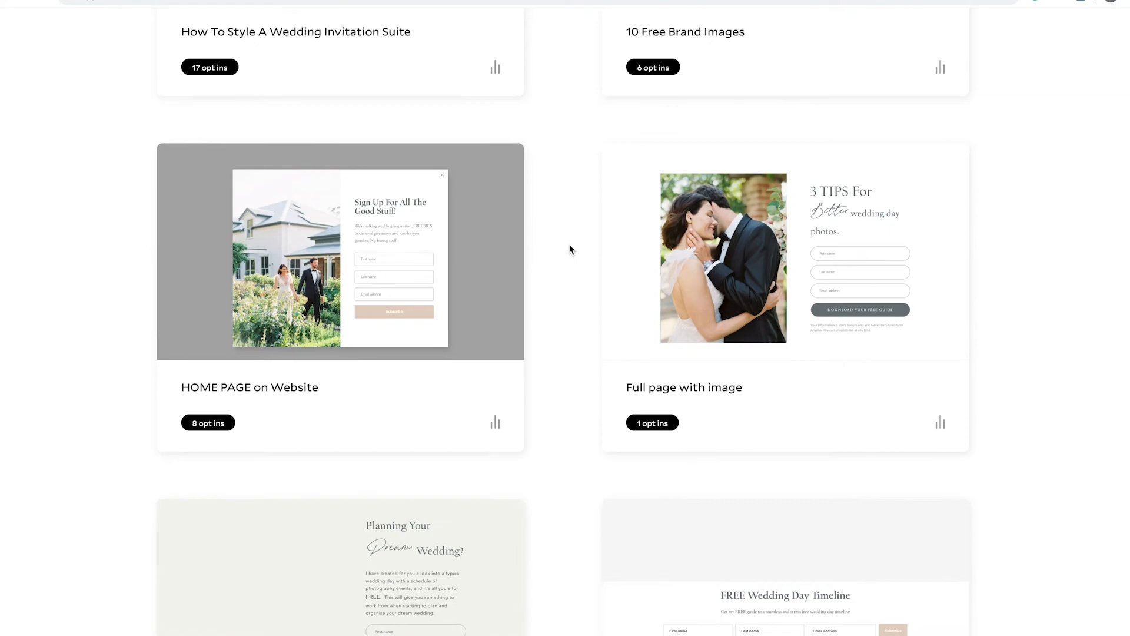
mouse_move(880, 172)
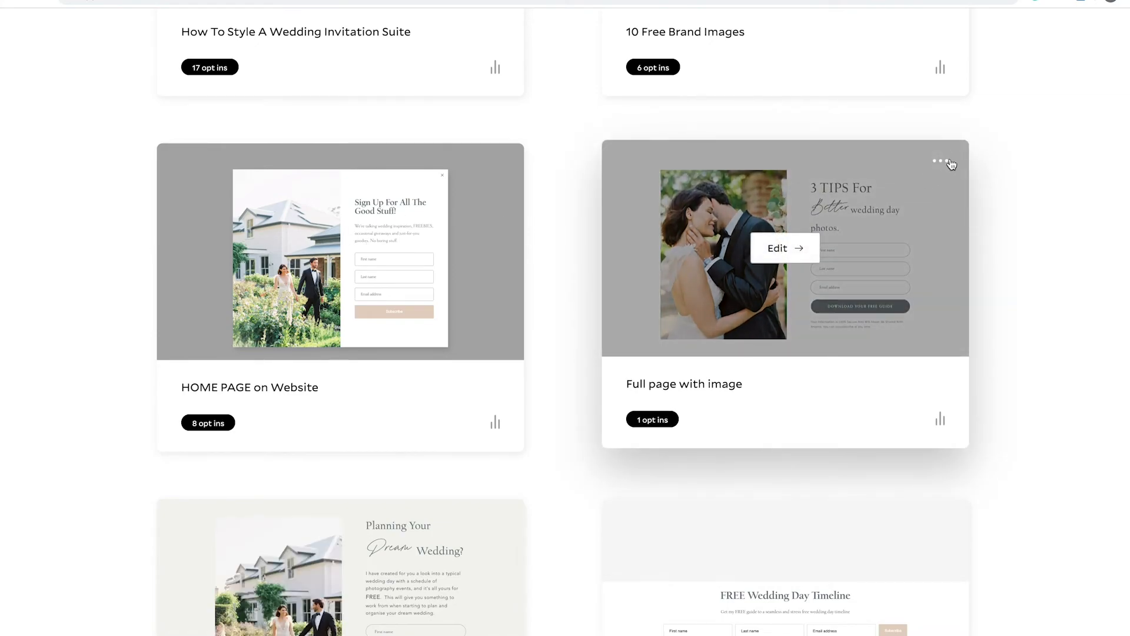
click(943, 163)
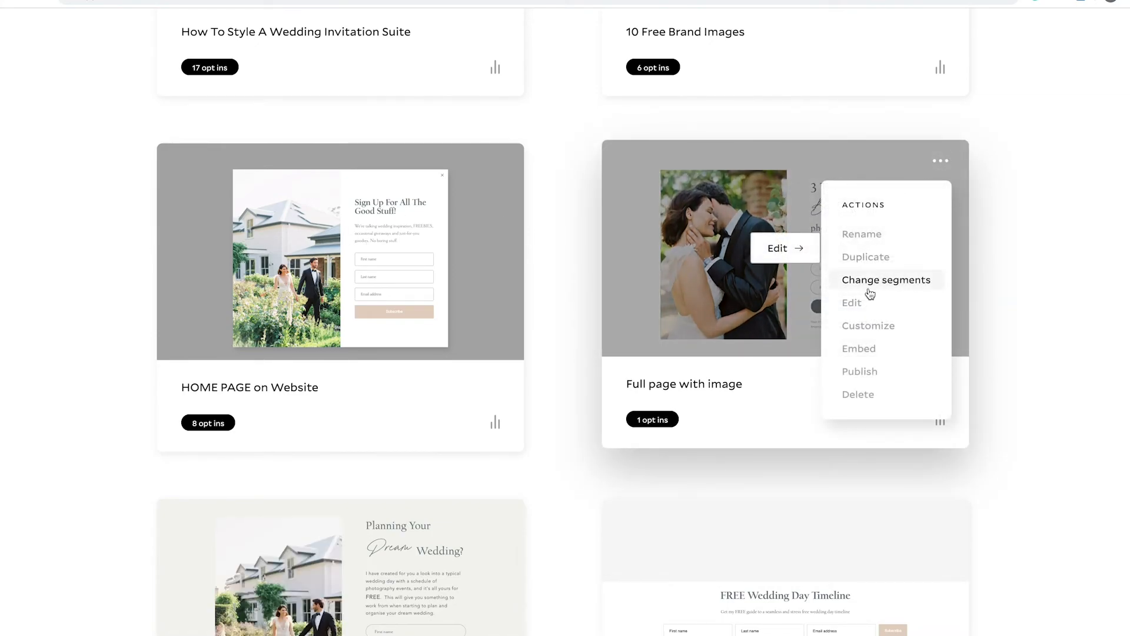
click(860, 350)
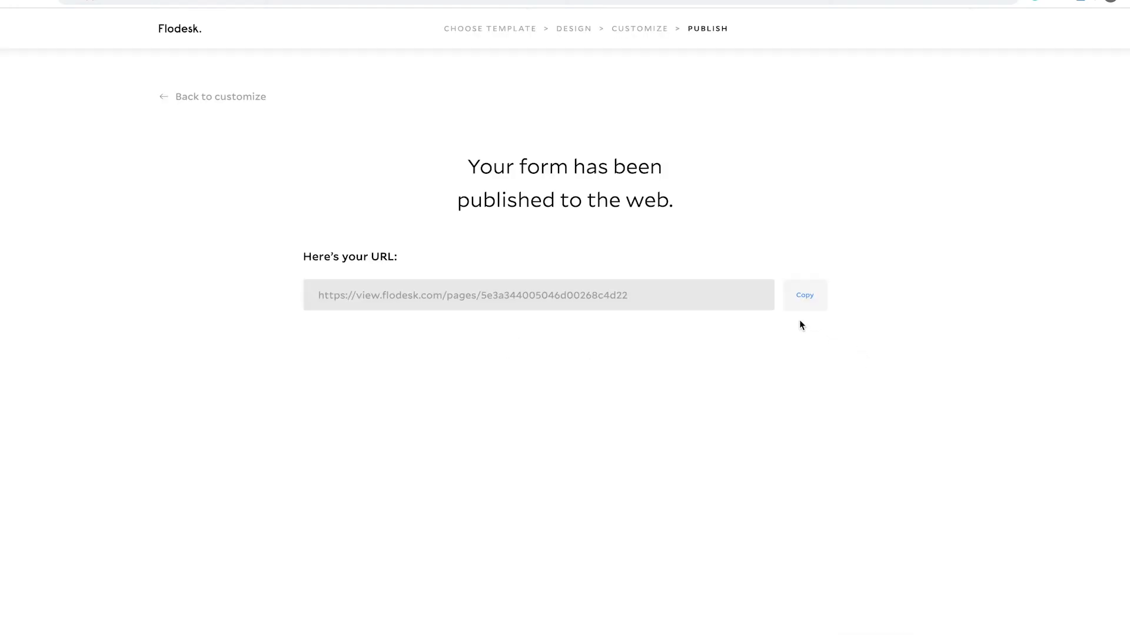
click(804, 297)
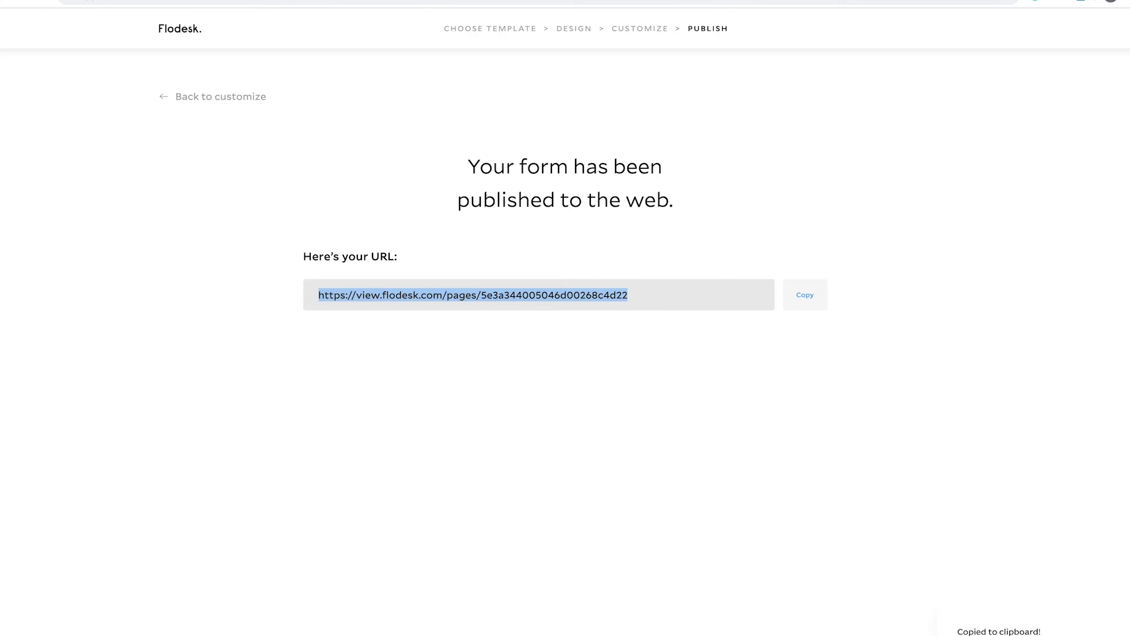
- Open the copied form URL in a new browser tab and go to its name fields
key(super+t)
click(89, 1)
key(super+v)
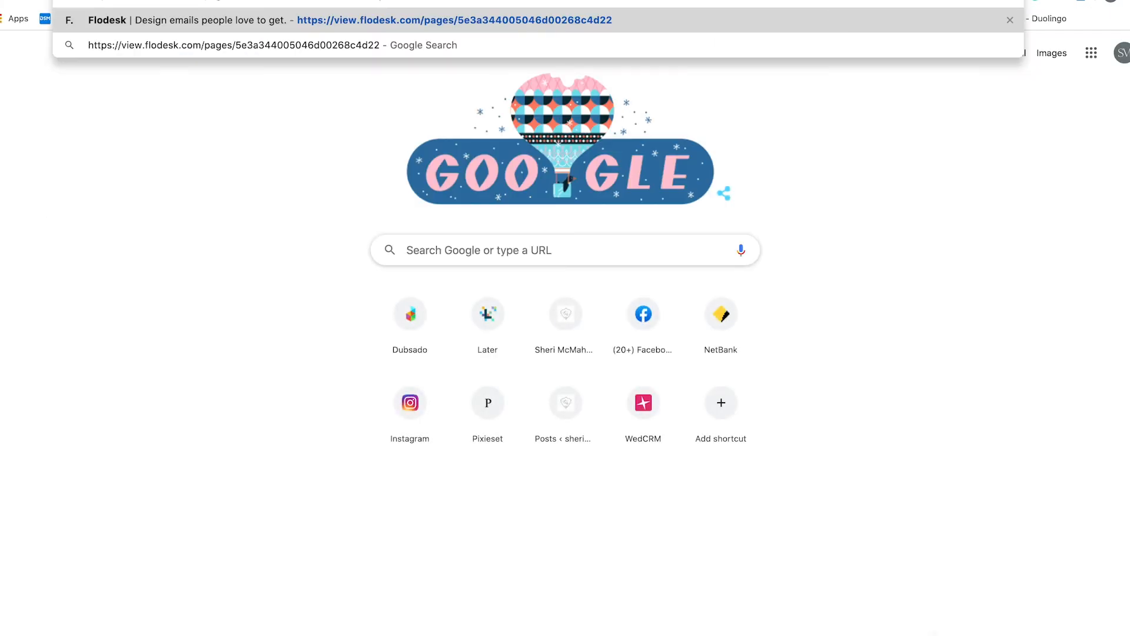
key(Return)
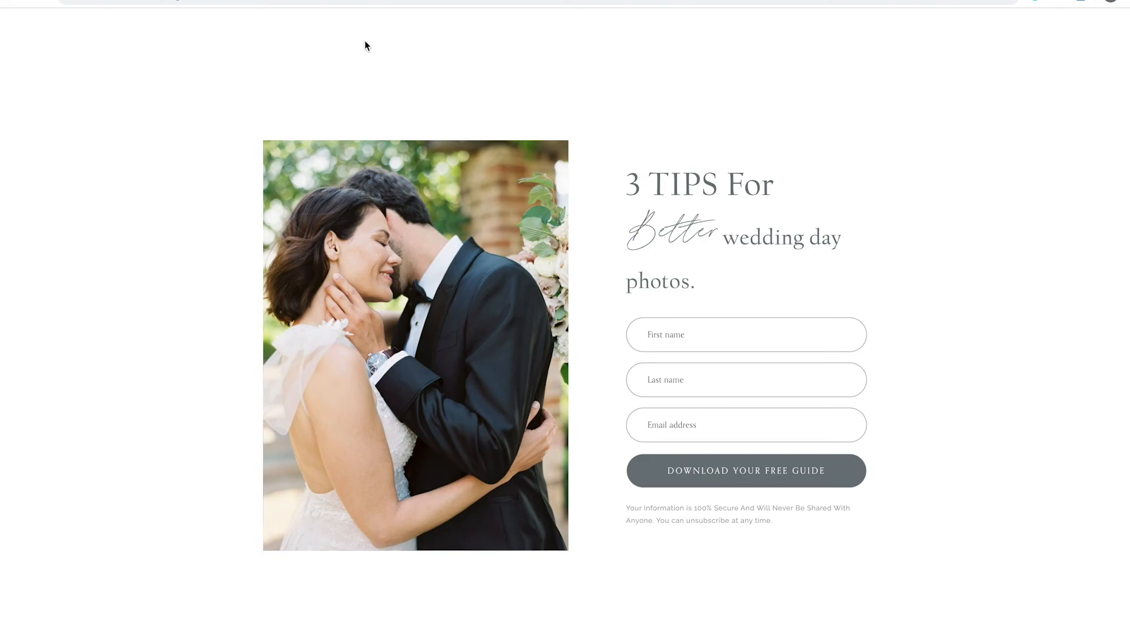
click(700, 345)
click(653, 377)
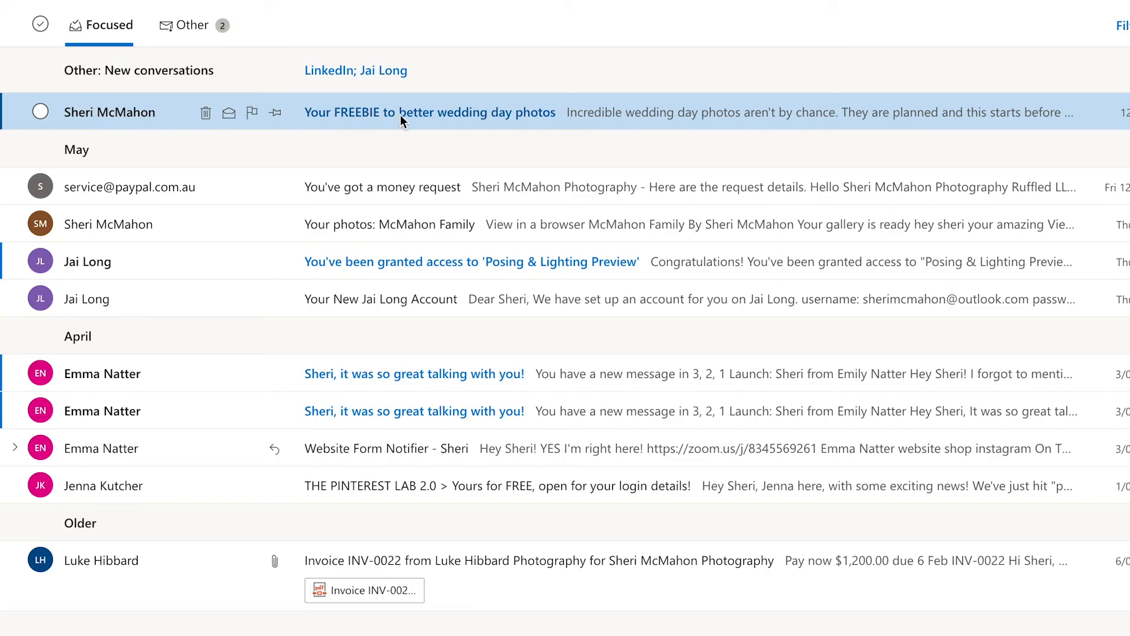
- In the Outlook inbox, open the email "Your FREEBIE to better wedding day photos" and look through its content
click(649, 116)
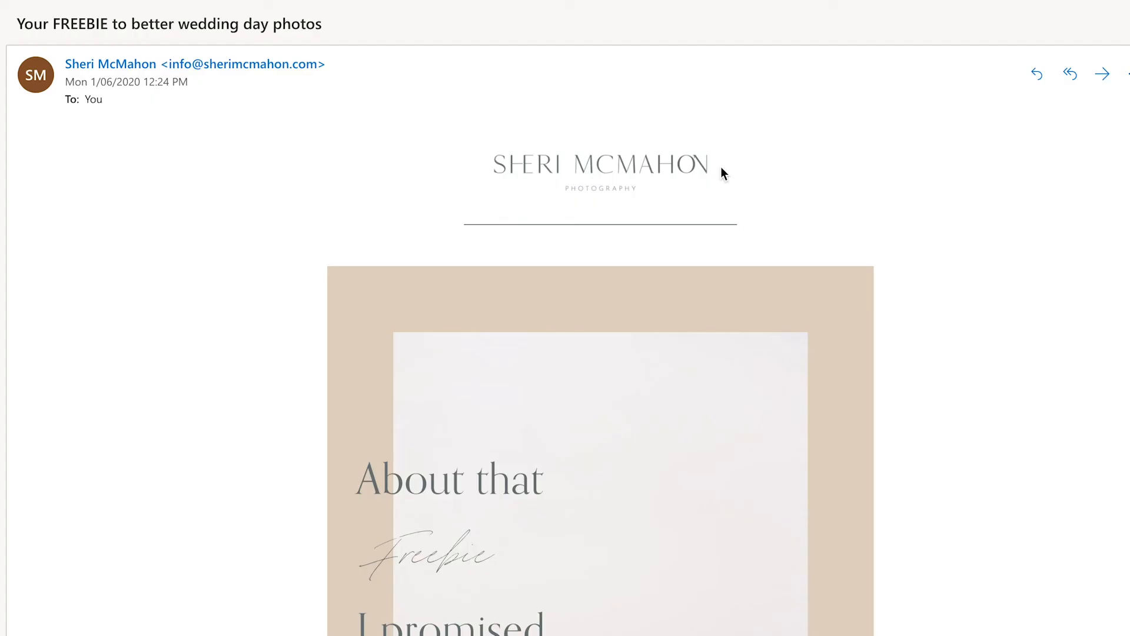
scroll(633, 181, down, 4)
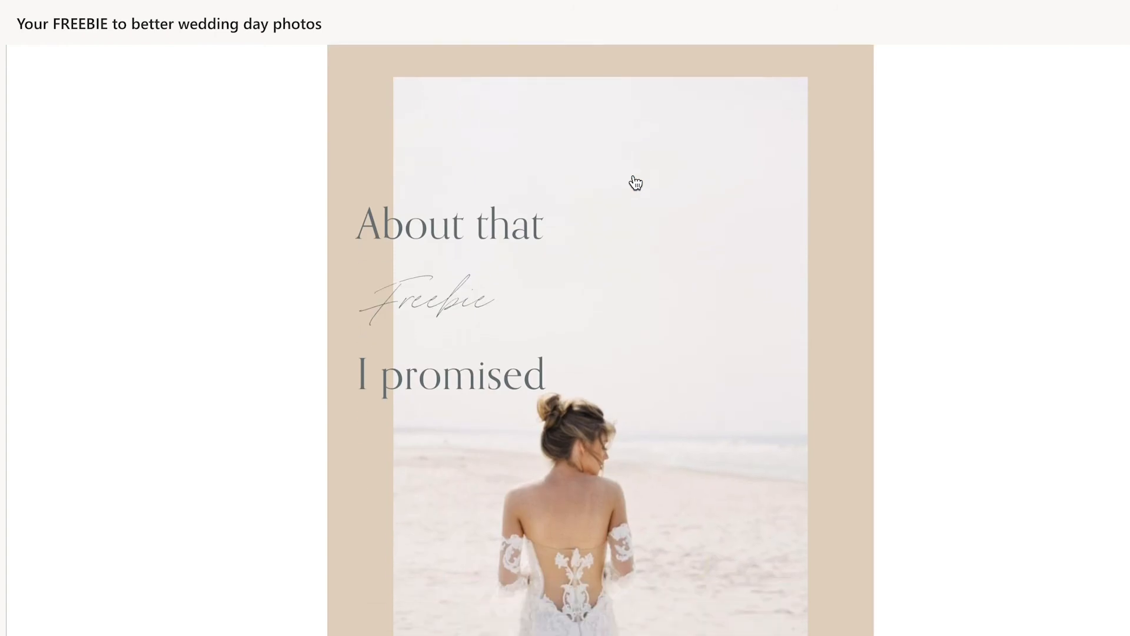
scroll(634, 182, down, 15)
scroll(632, 178, up, 5)
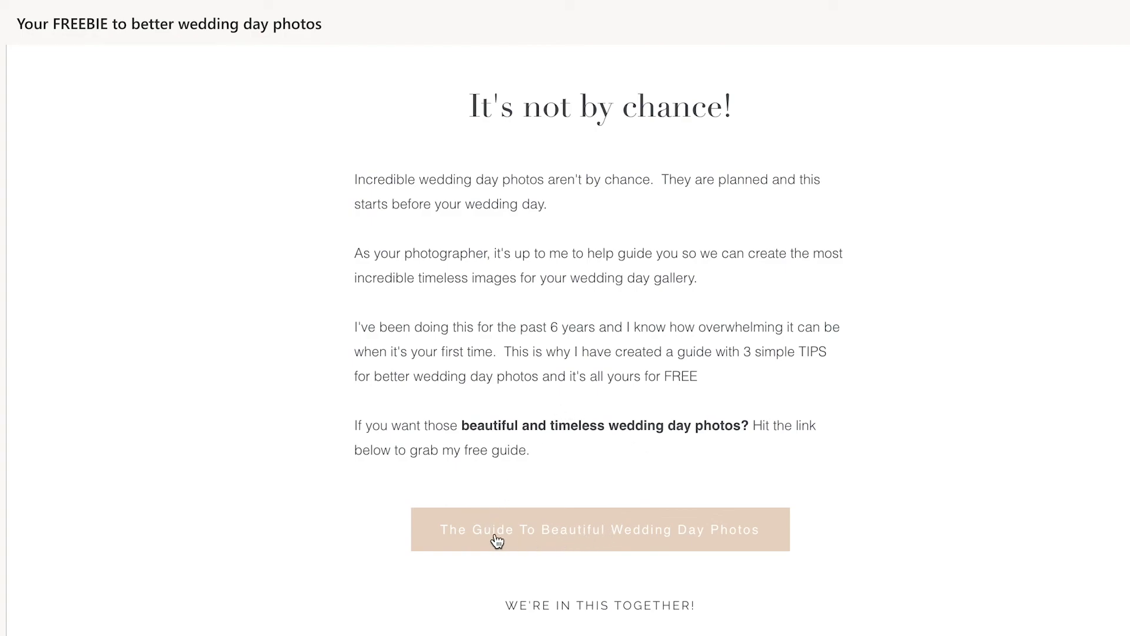
- Open the guide linked from the email's "The Guide To Beautiful Wedding Day Photos" button and look through its pages
click(601, 538)
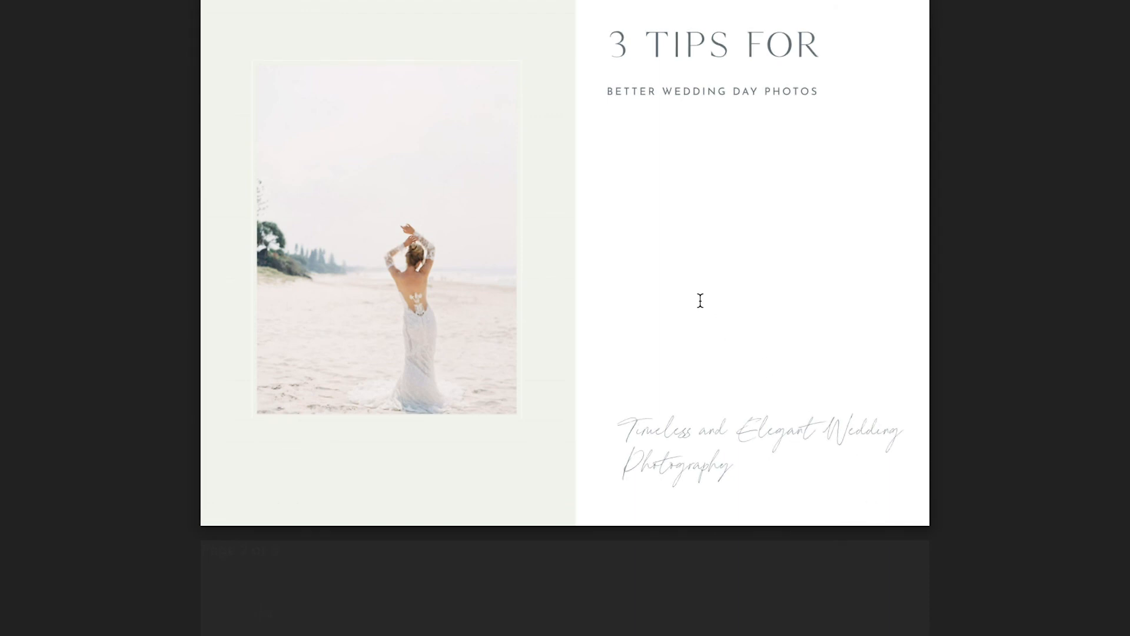
scroll(700, 300, down, 10)
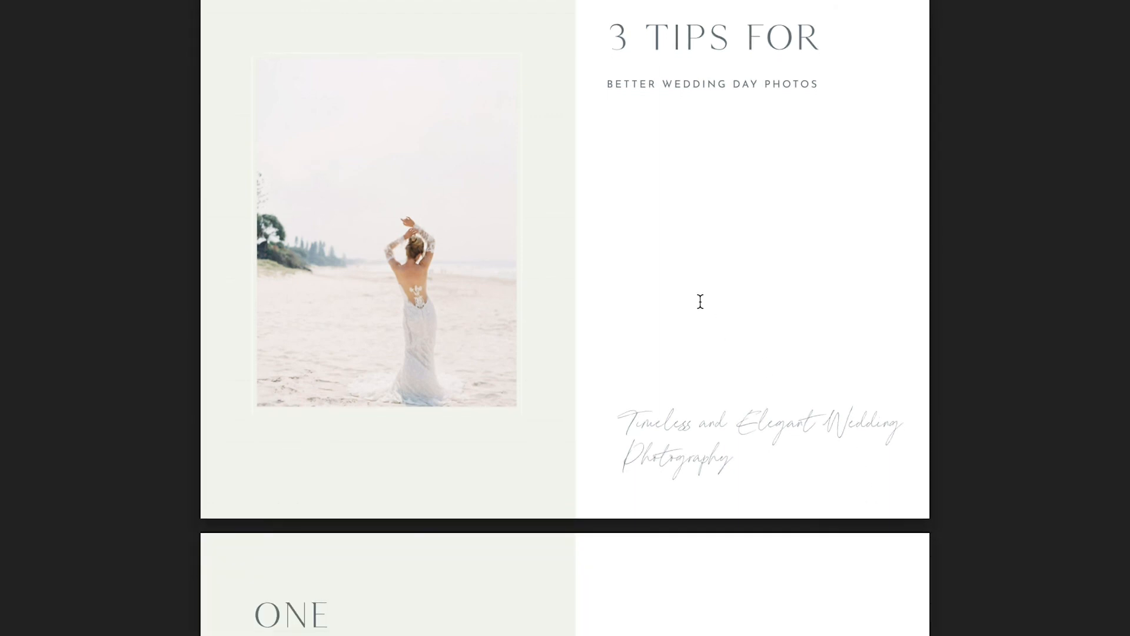
scroll(700, 300, down, 3)
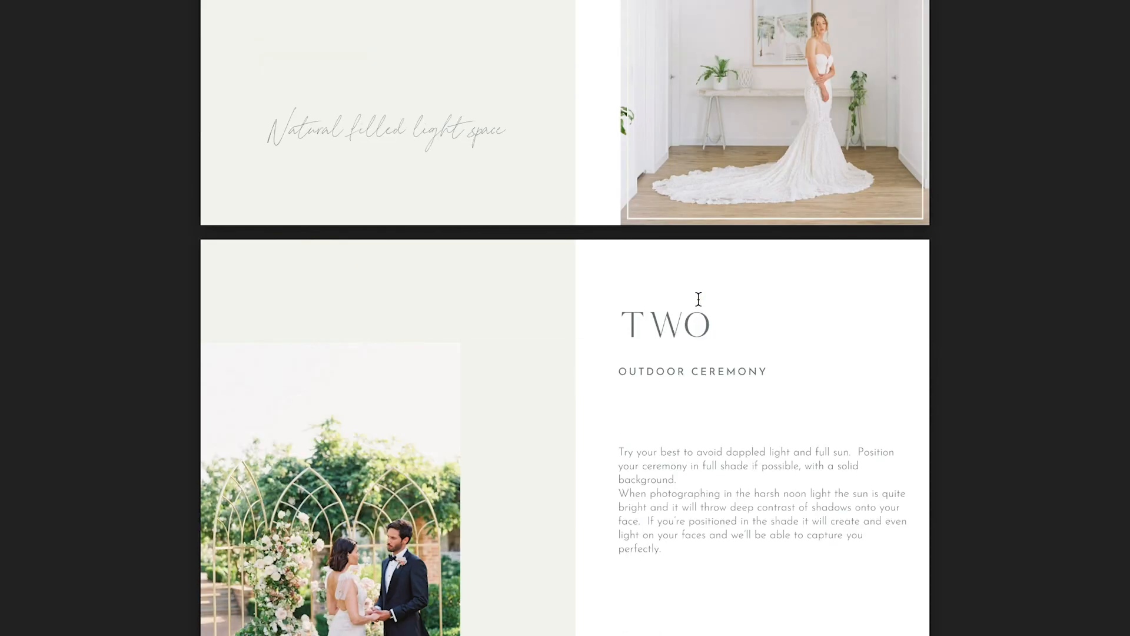
scroll(868, 323, up, 15)
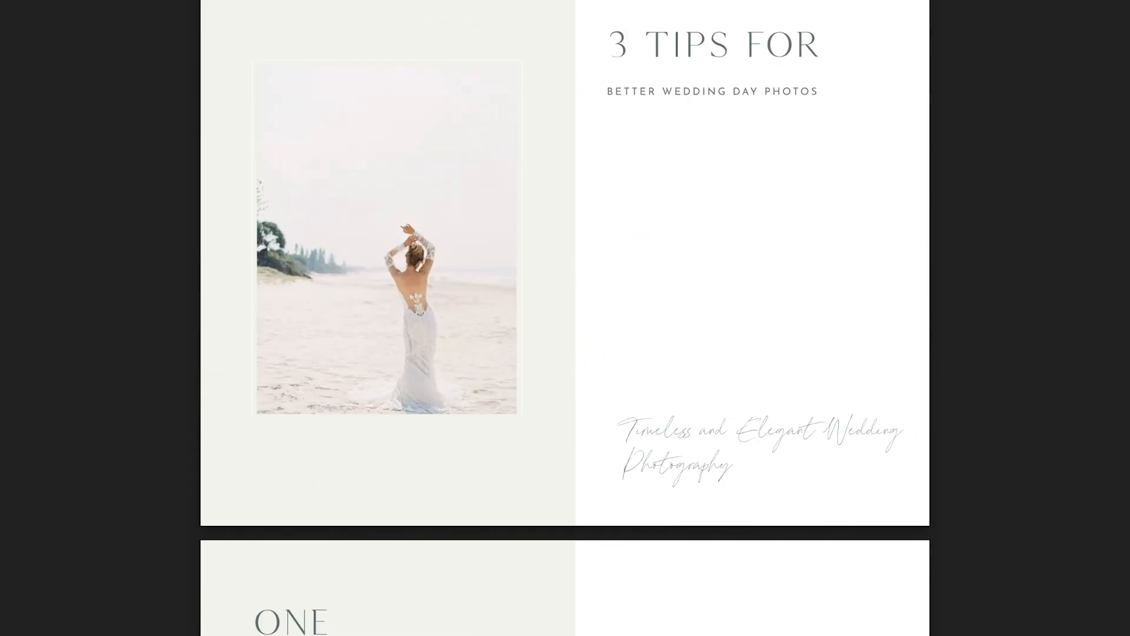